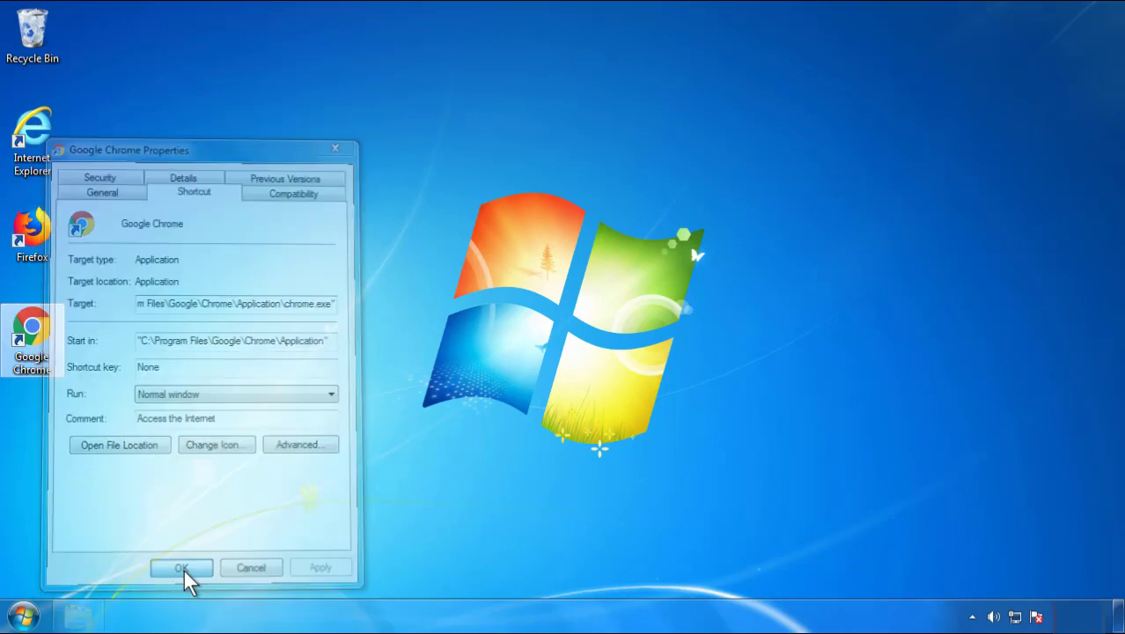
# - Confirm the Google Chrome shortcut properties, with the Target ending in chrome.exe
pyautogui.click(27, 616)
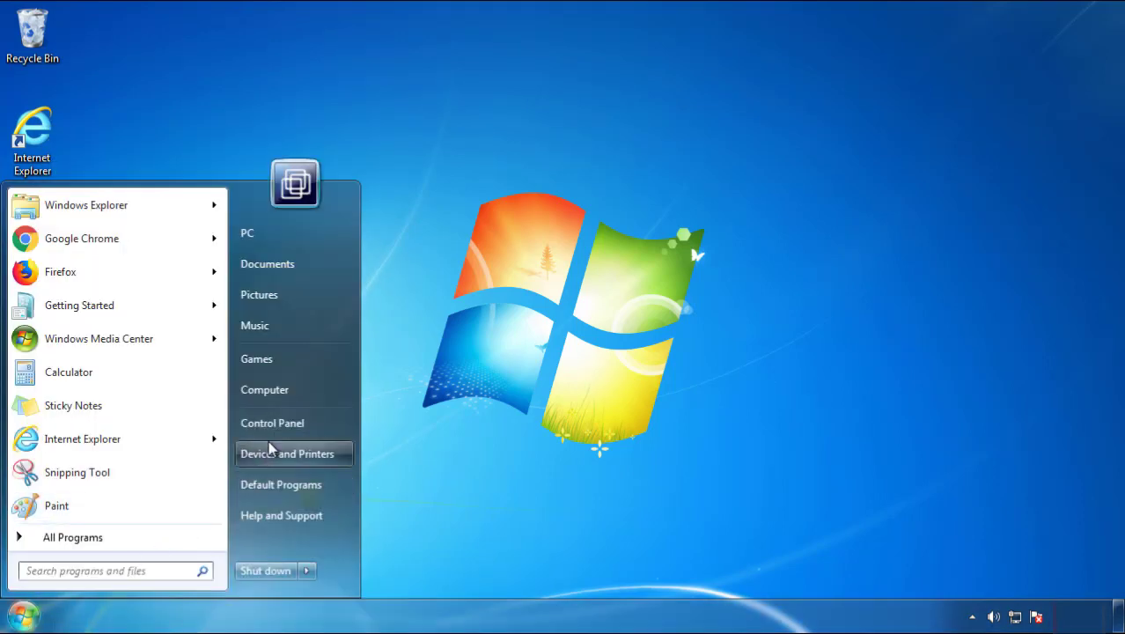
# - Uninstall SearchMine 2.00 from Programs and Features, sorted by Installed On
pyautogui.click(282, 422)
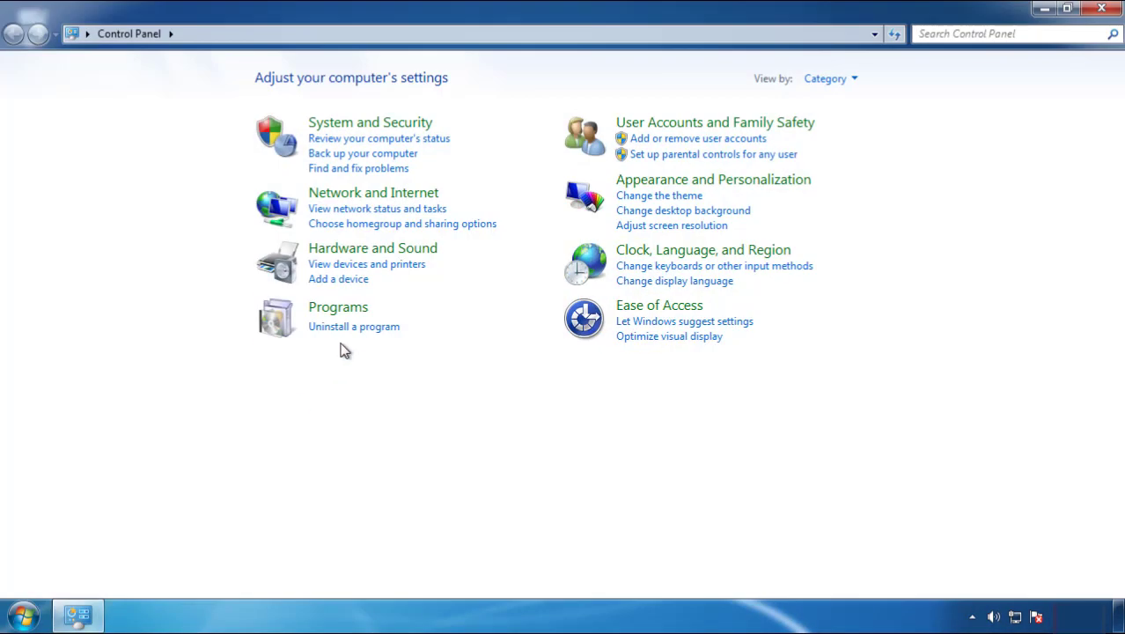
pyautogui.click(351, 326)
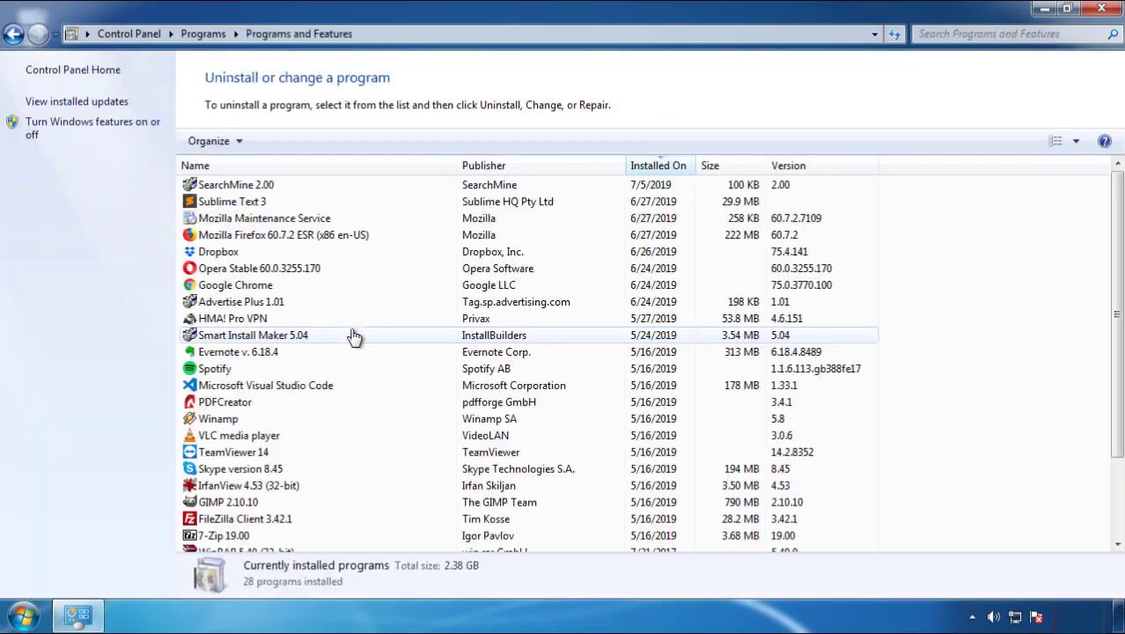
pyautogui.click(659, 167)
pyautogui.click(652, 167)
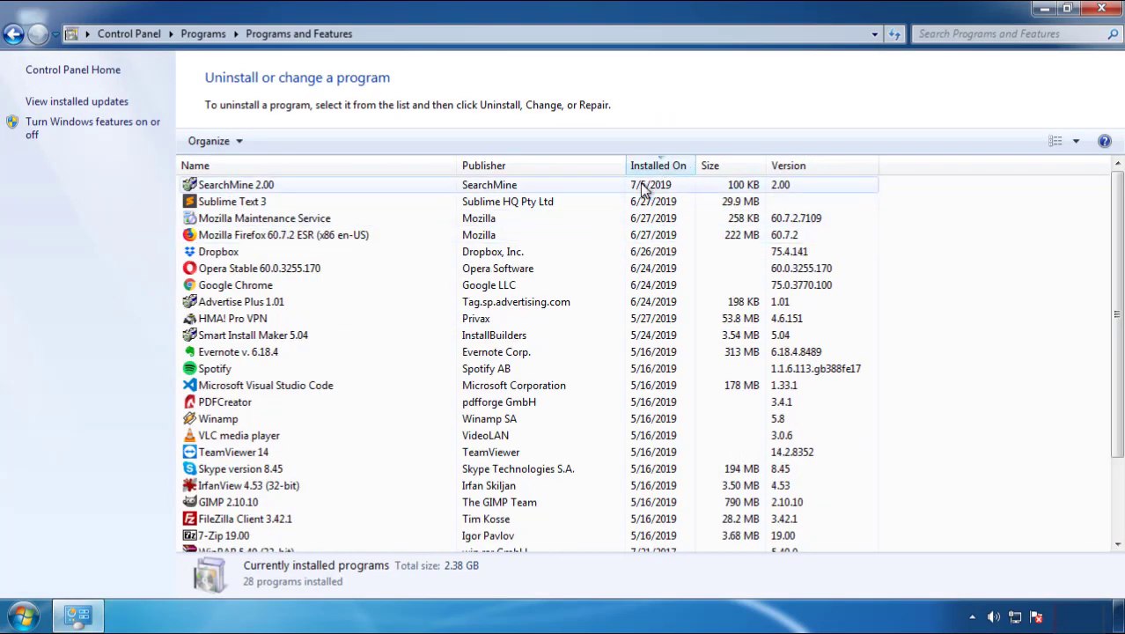
pyautogui.click(236, 187)
pyautogui.click(281, 142)
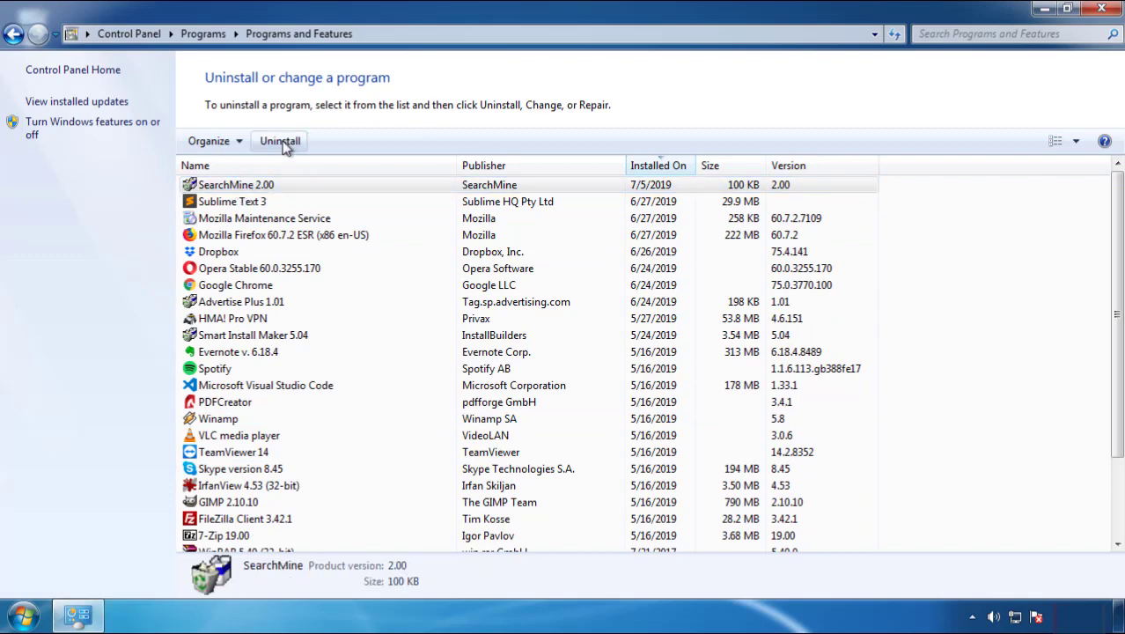
pyautogui.click(656, 466)
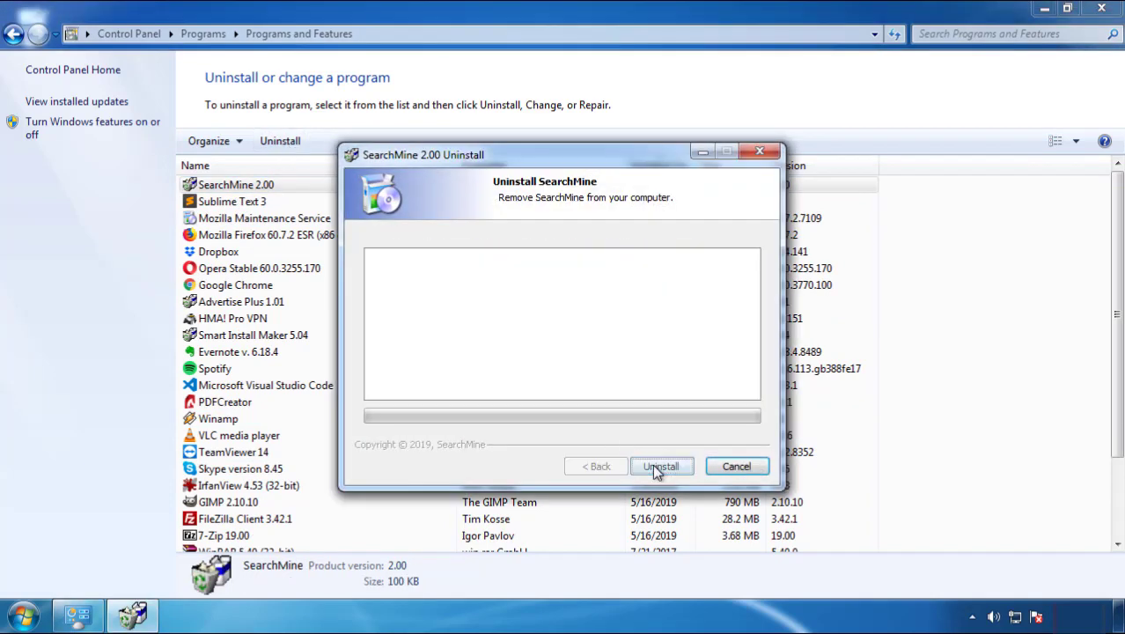
pyautogui.click(657, 465)
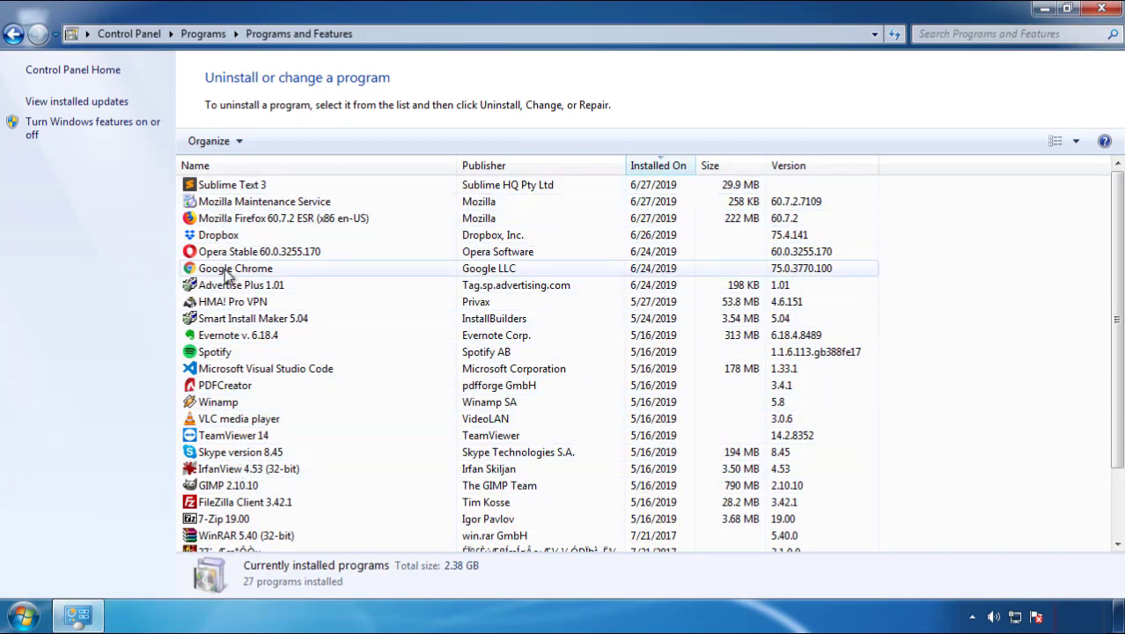
# - Close Programs and Features and restart the PC into Safe Mode
pyautogui.click(1101, 11)
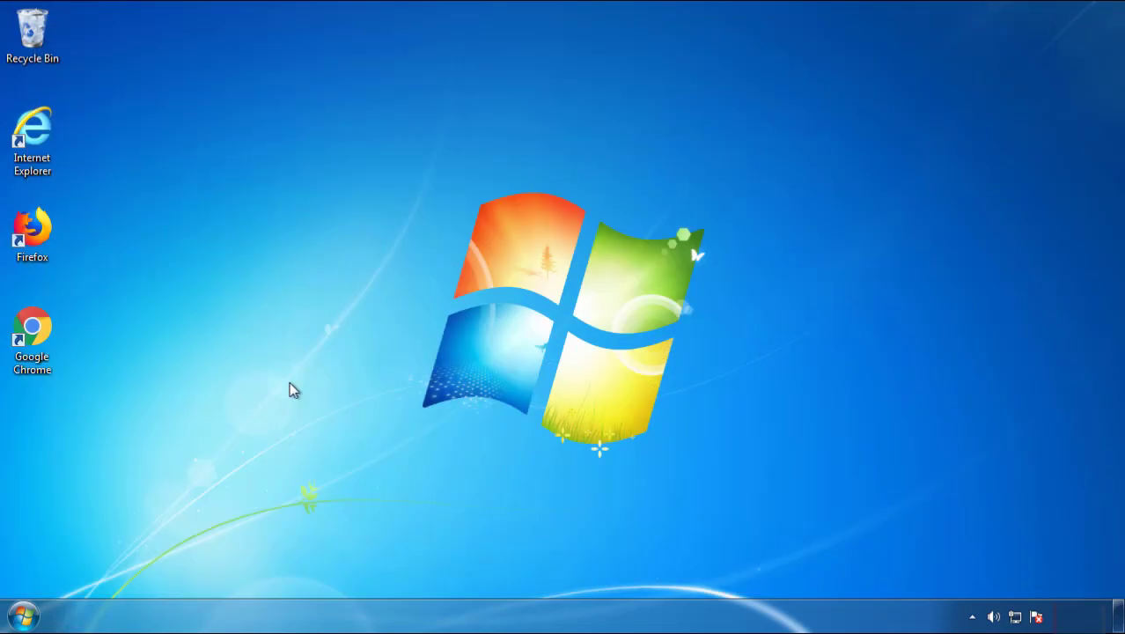
pyautogui.click(21, 619)
pyautogui.moveTo(305, 577)
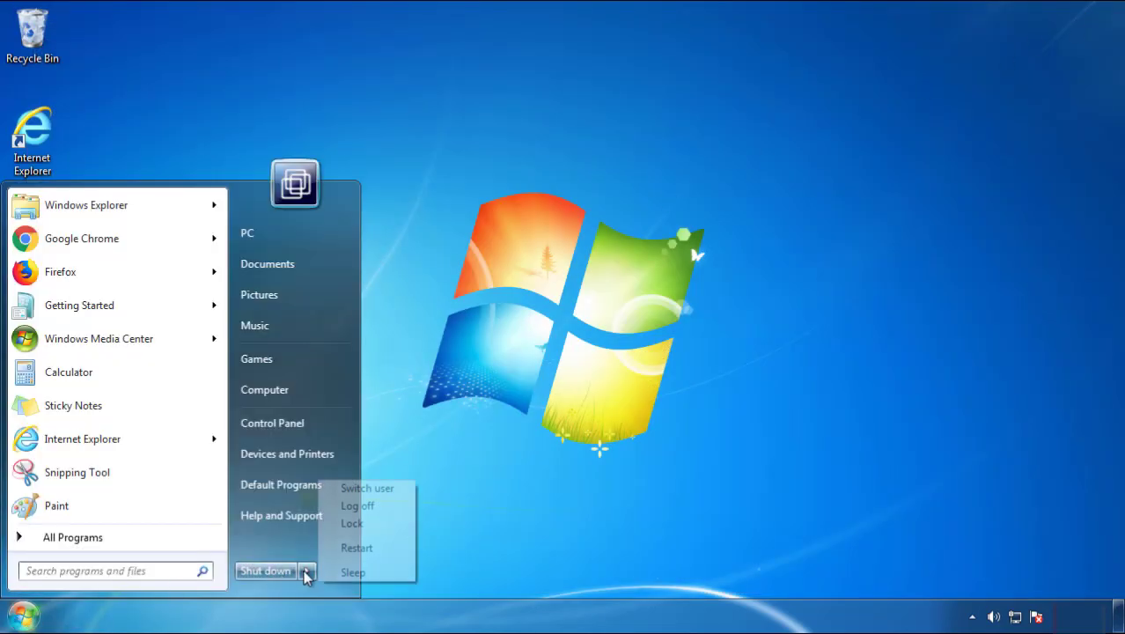
pyautogui.click(362, 548)
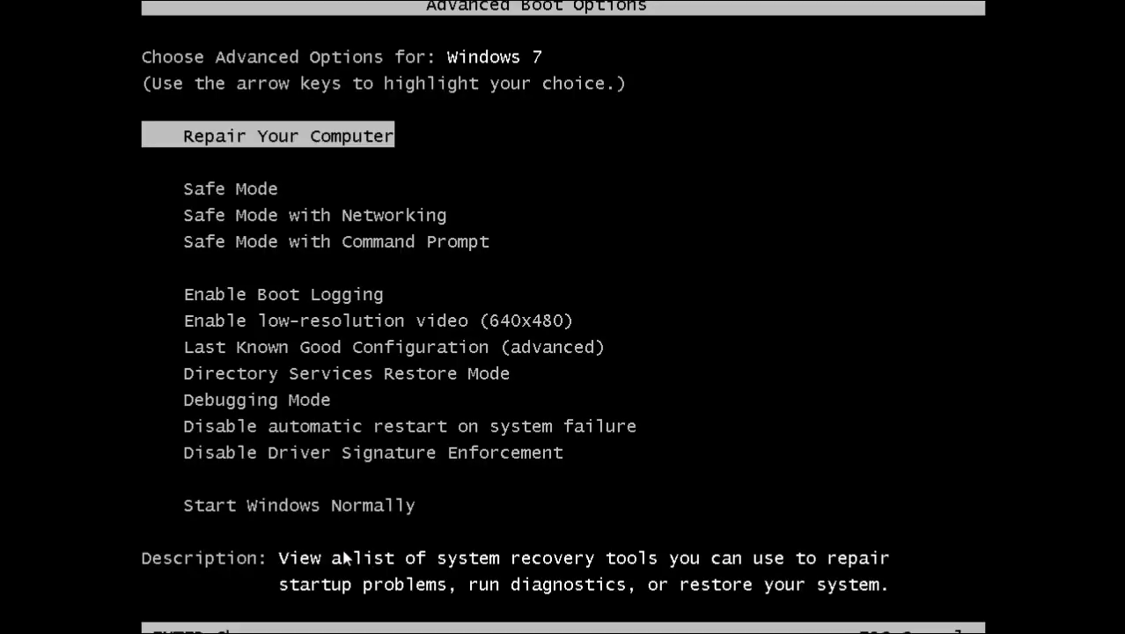
pyautogui.press('Down')
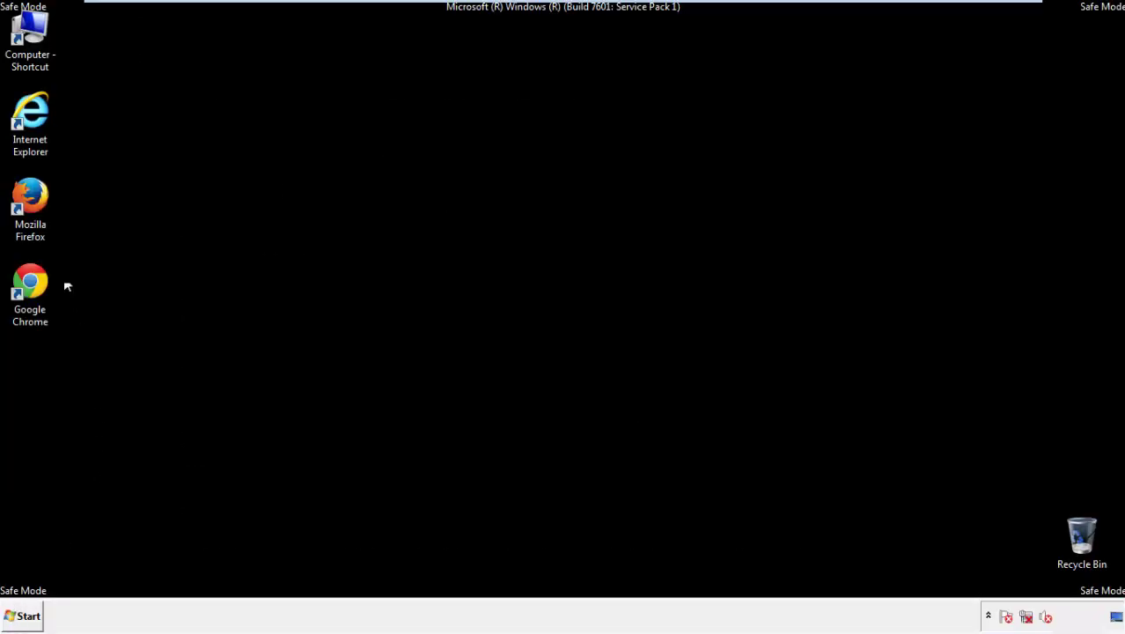
# - Launch Firefox, decline the default-browser prompt, and keep the menu bar shown
pyautogui.doubleClick(35, 204)
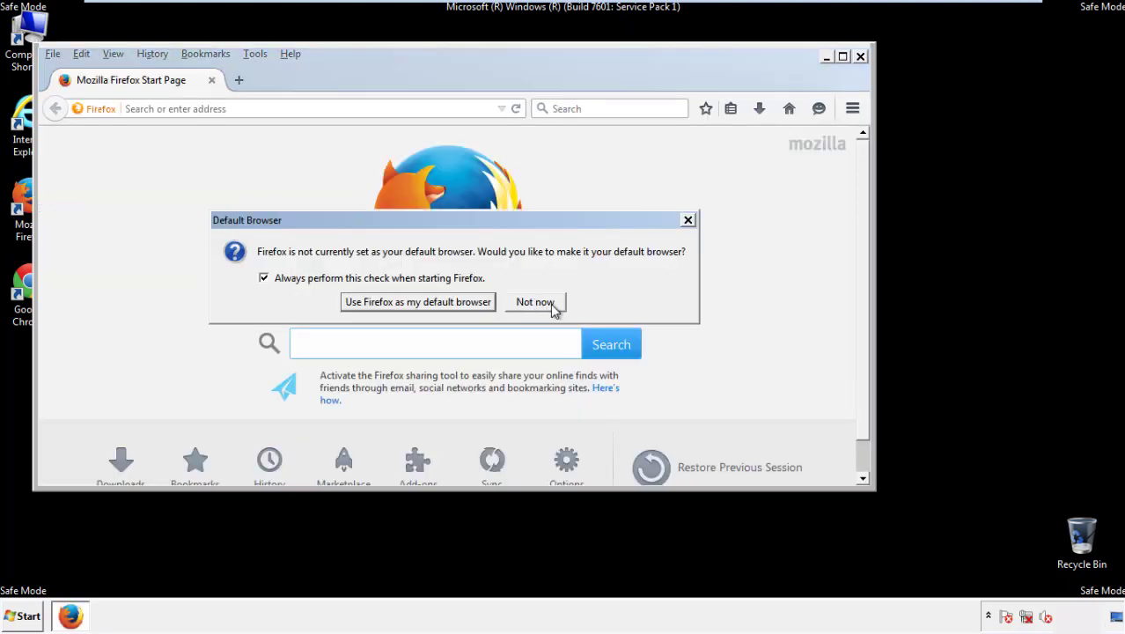
pyautogui.click(549, 301)
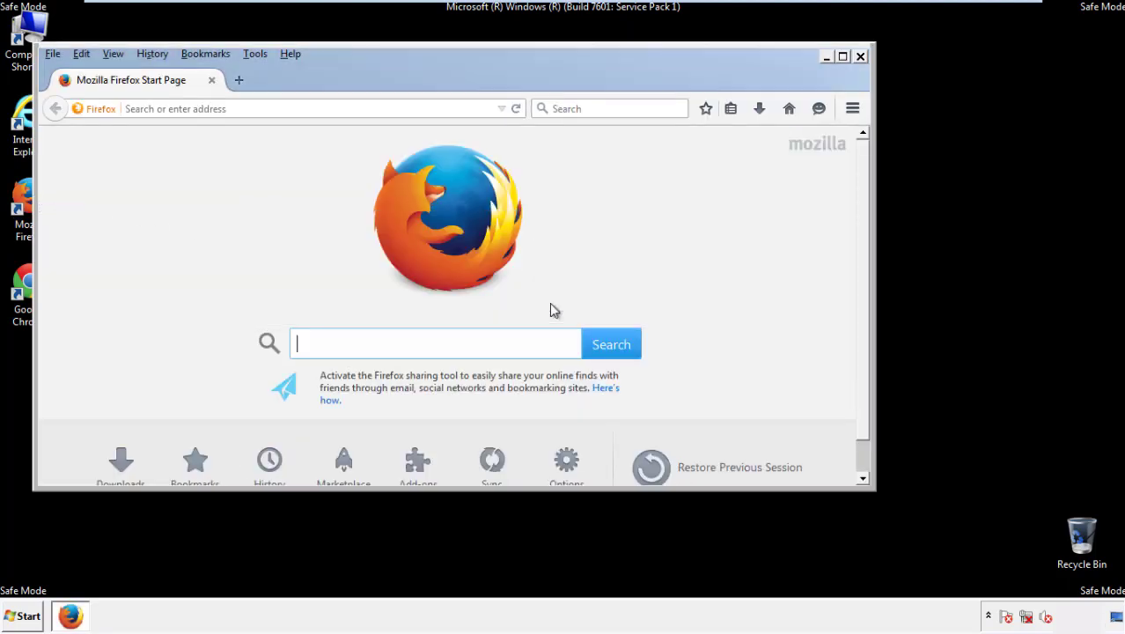
pyautogui.rightClick(346, 77)
pyautogui.click(380, 134)
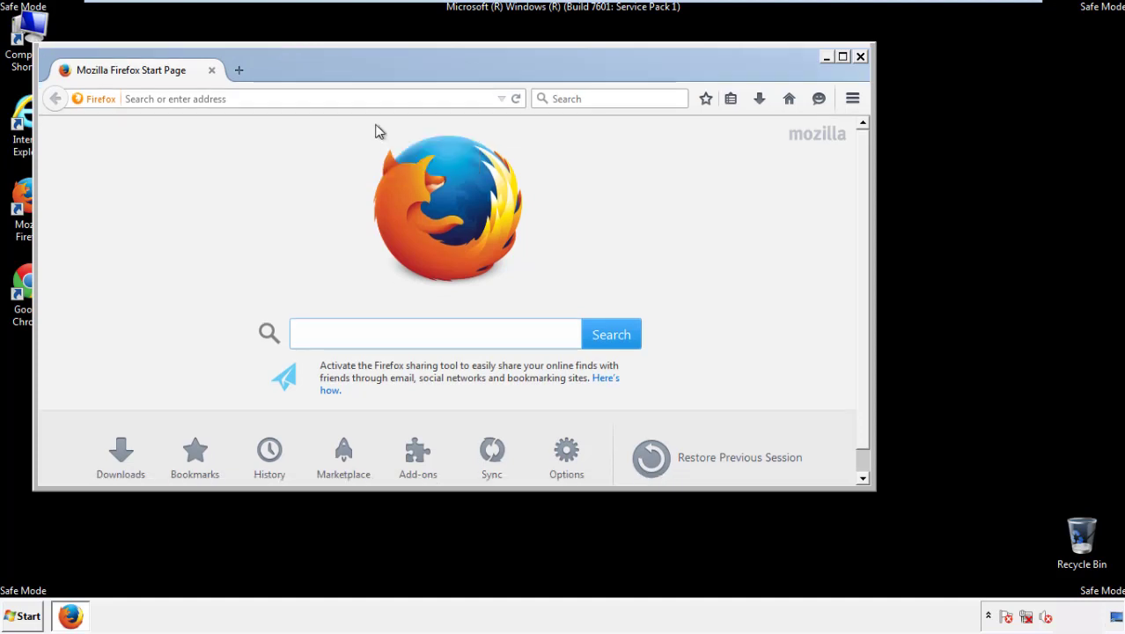
pyautogui.rightClick(356, 75)
pyautogui.click(364, 134)
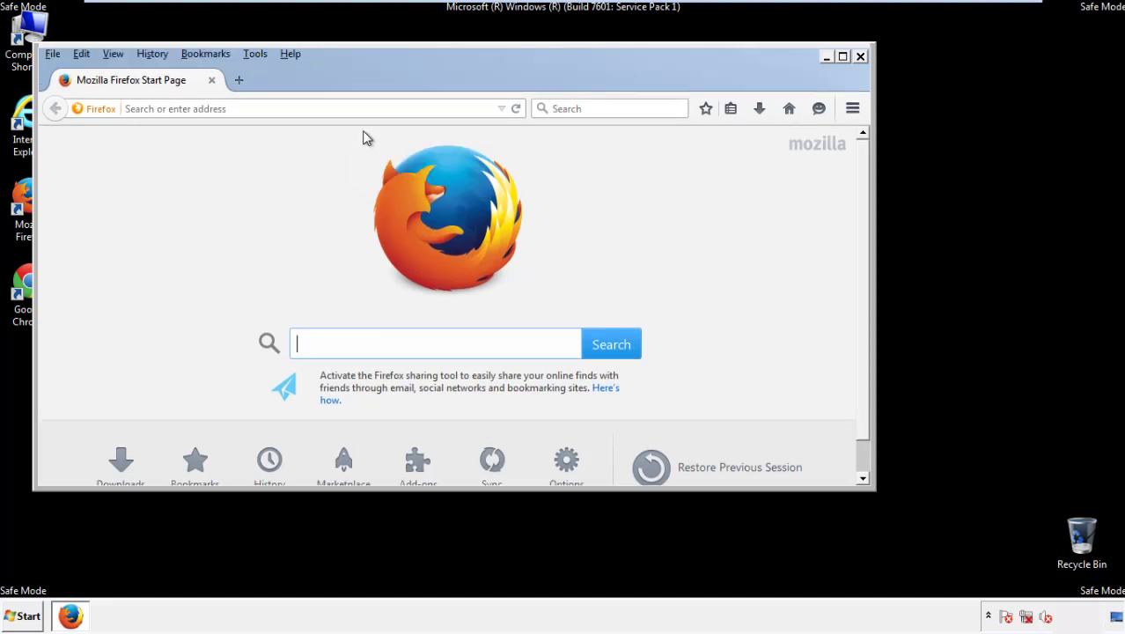
# - Clear Firefox history, cookies, cache, logins and site data for the Everything time range
pyautogui.click(154, 55)
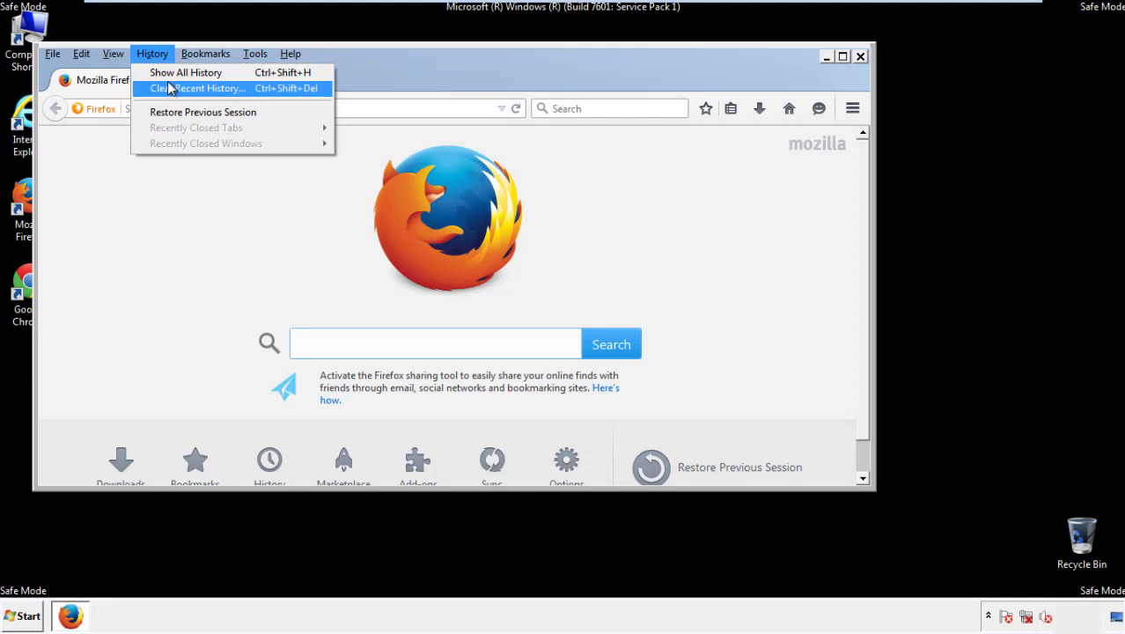
pyautogui.click(170, 88)
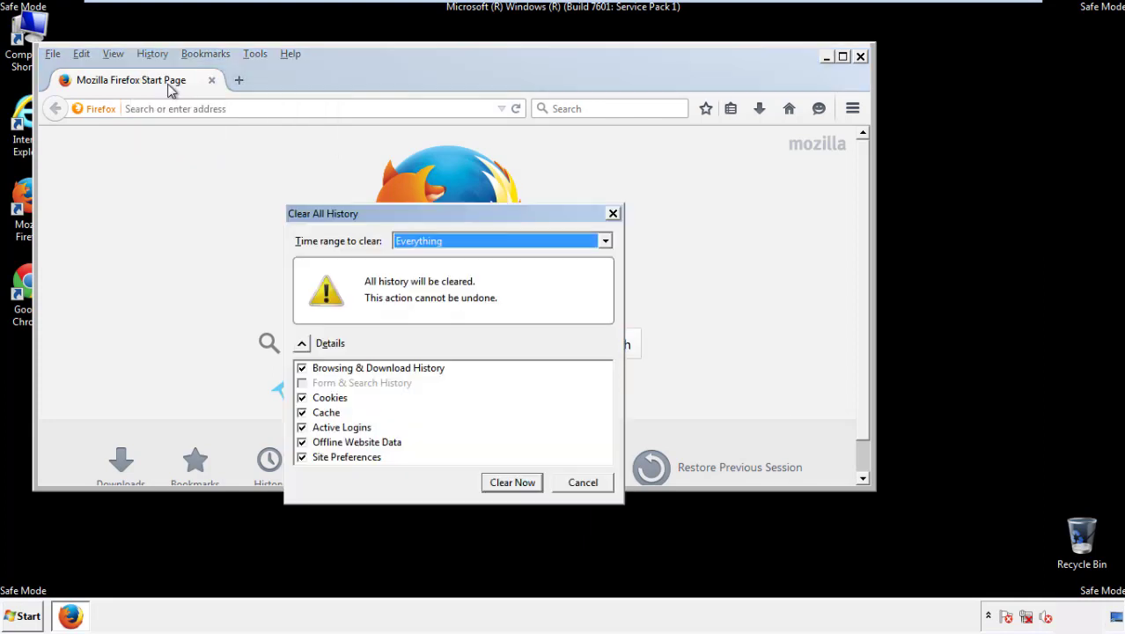
pyautogui.click(414, 242)
pyautogui.click(422, 329)
pyautogui.click(301, 443)
pyautogui.click(301, 444)
pyautogui.click(302, 457)
pyautogui.click(302, 458)
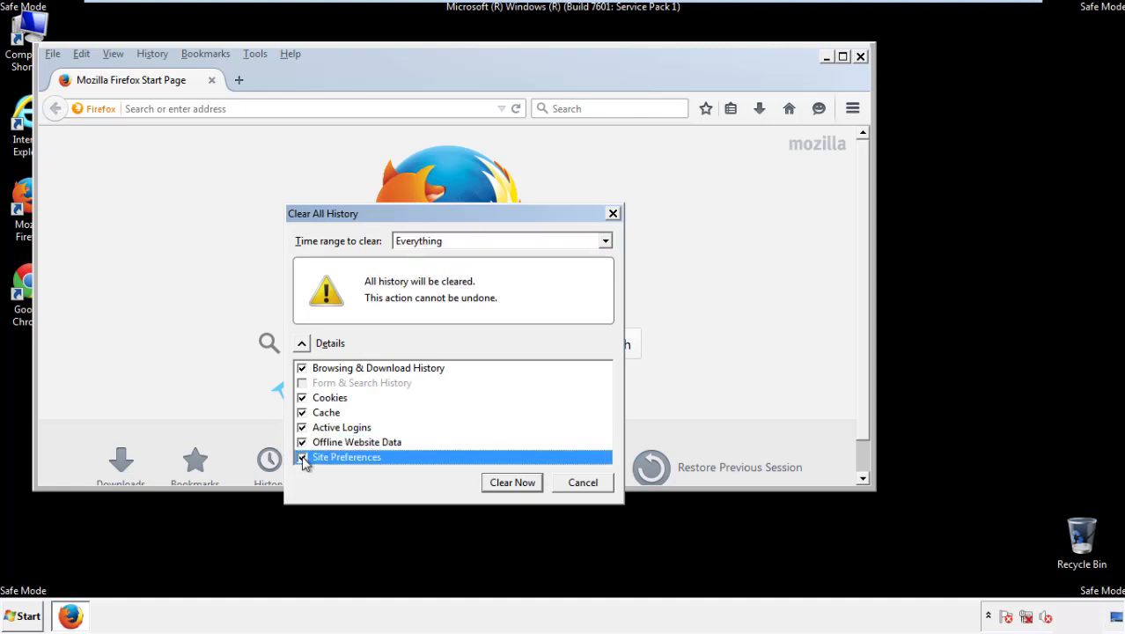
pyautogui.click(511, 483)
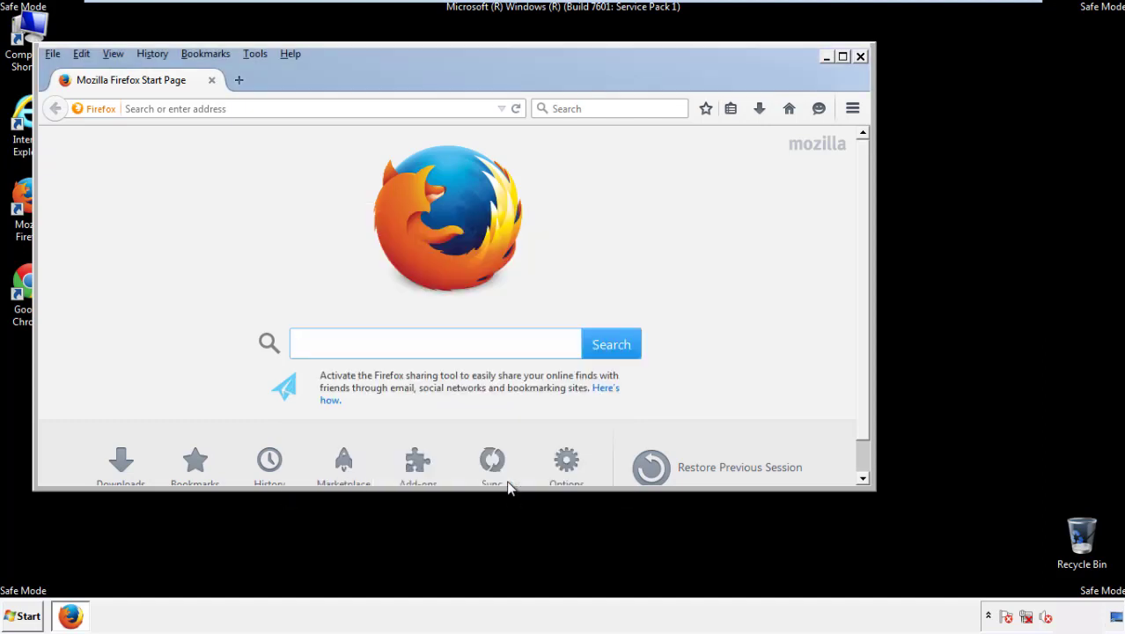
# - Refresh Firefox to its defaults via Troubleshooting Information, then close Firefox
pyautogui.click(290, 54)
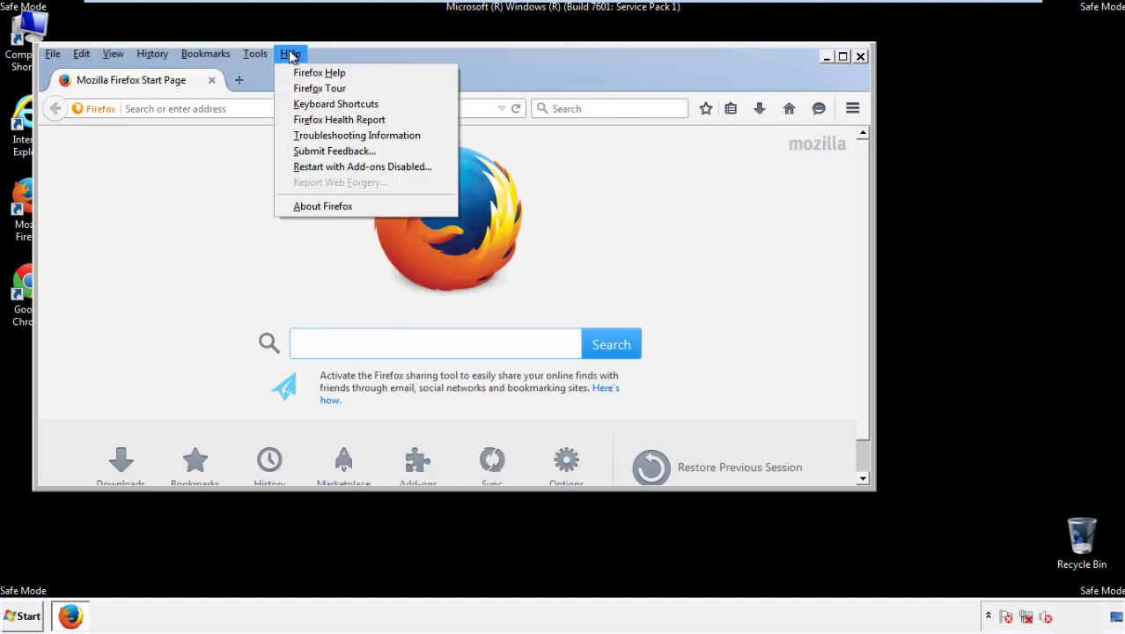
pyautogui.click(328, 135)
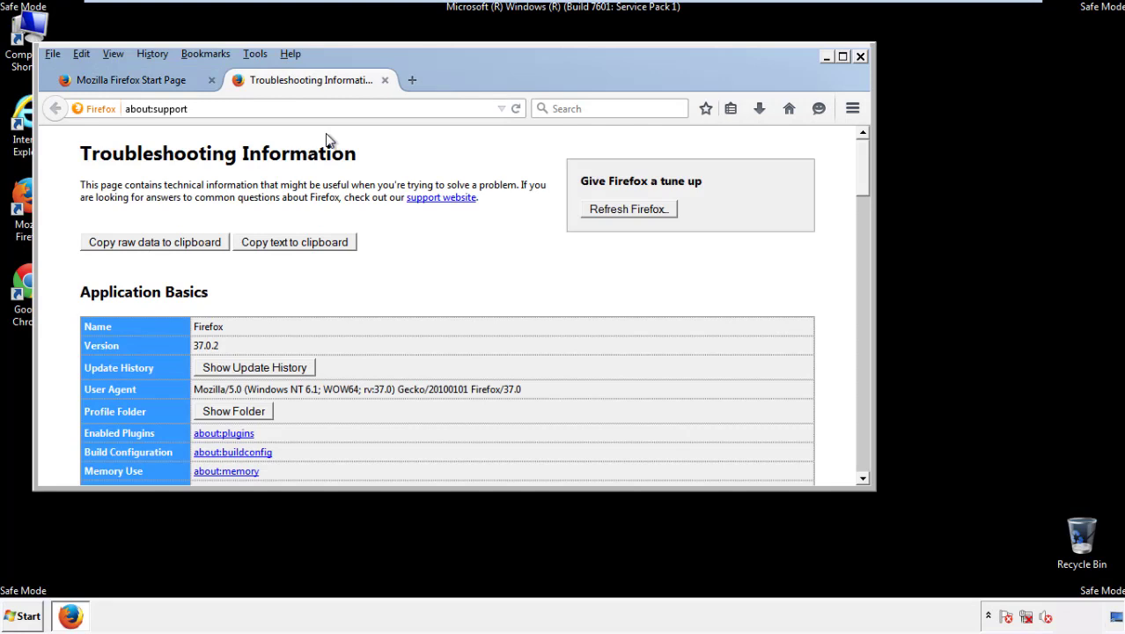
pyautogui.click(652, 211)
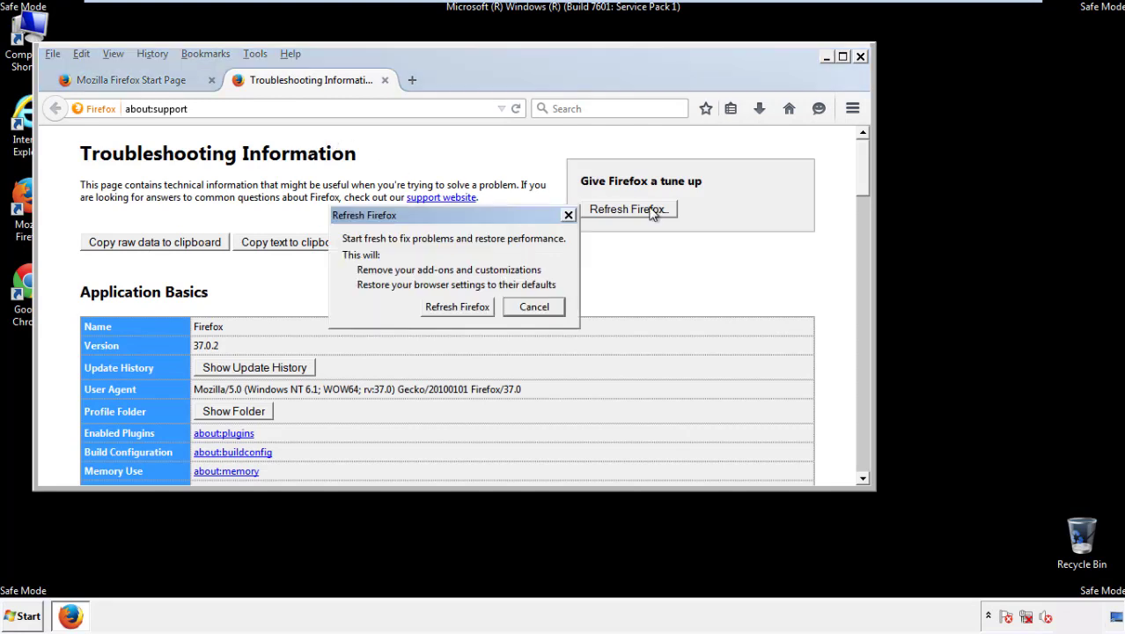
pyautogui.click(456, 306)
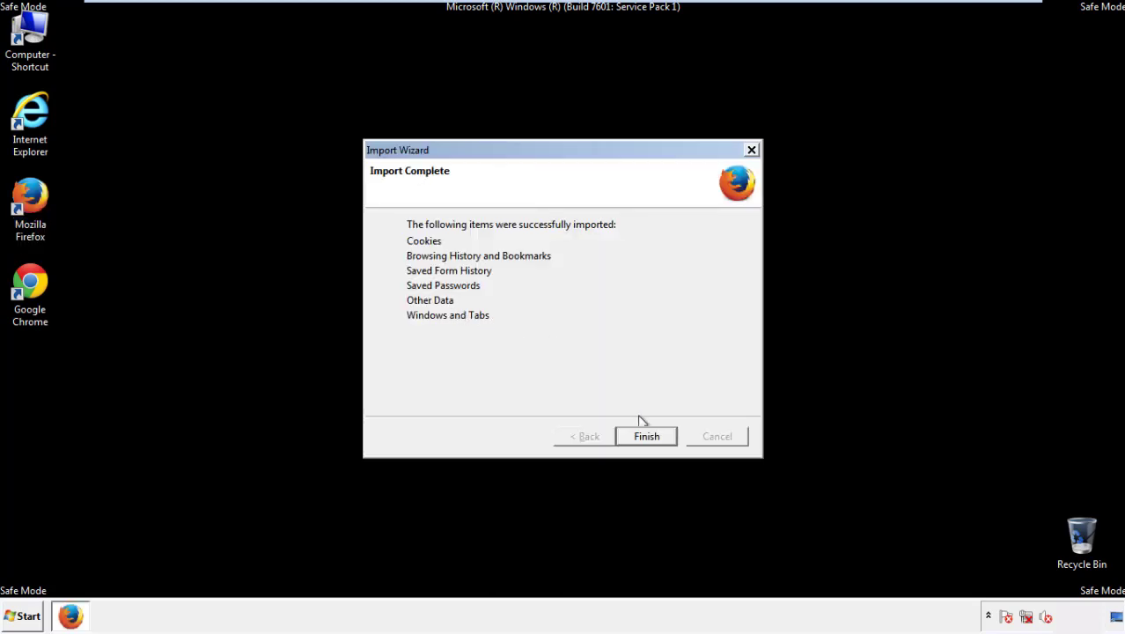
pyautogui.click(646, 436)
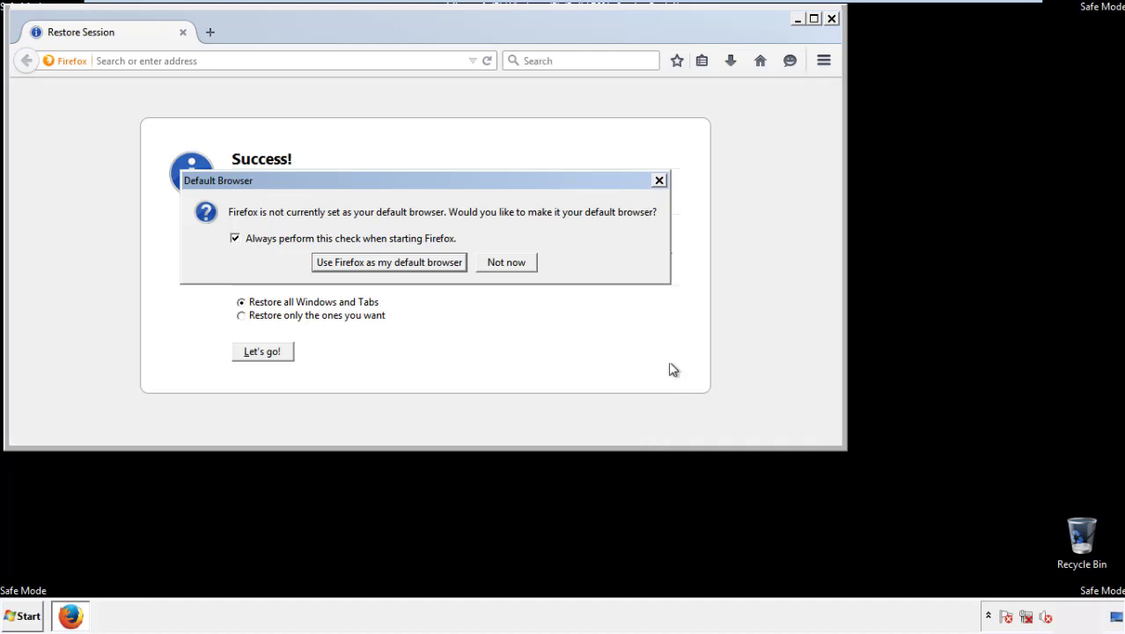
pyautogui.click(507, 264)
pyautogui.click(830, 19)
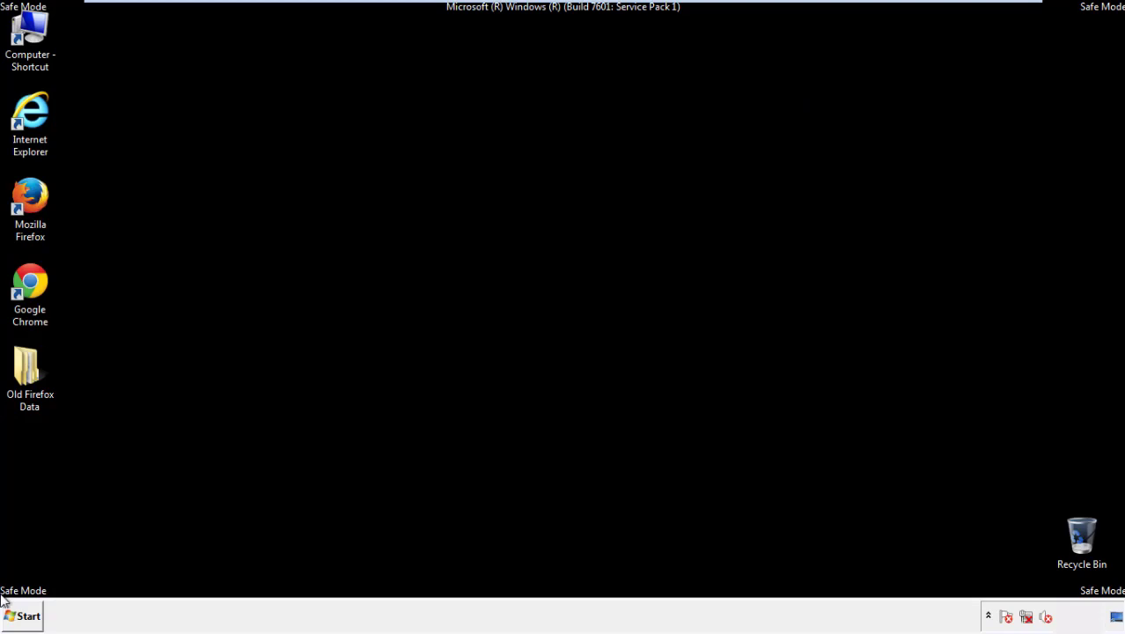
pyautogui.click(27, 279)
# - Launch Google Chrome and stop it asking to be the default browser
pyautogui.doubleClick(26, 279)
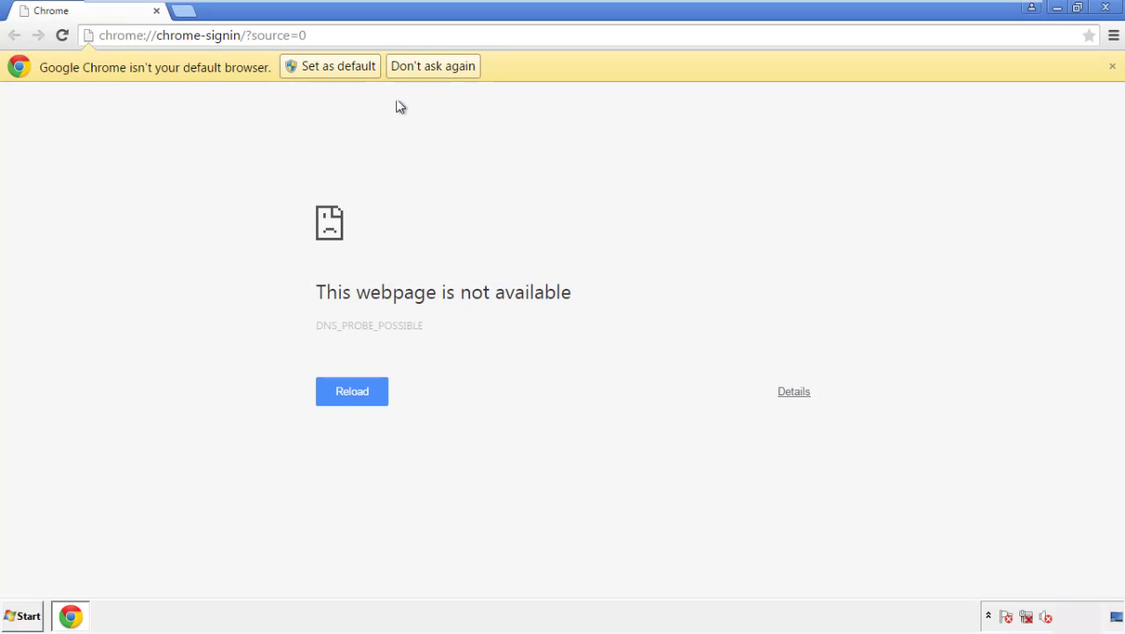
pyautogui.click(452, 71)
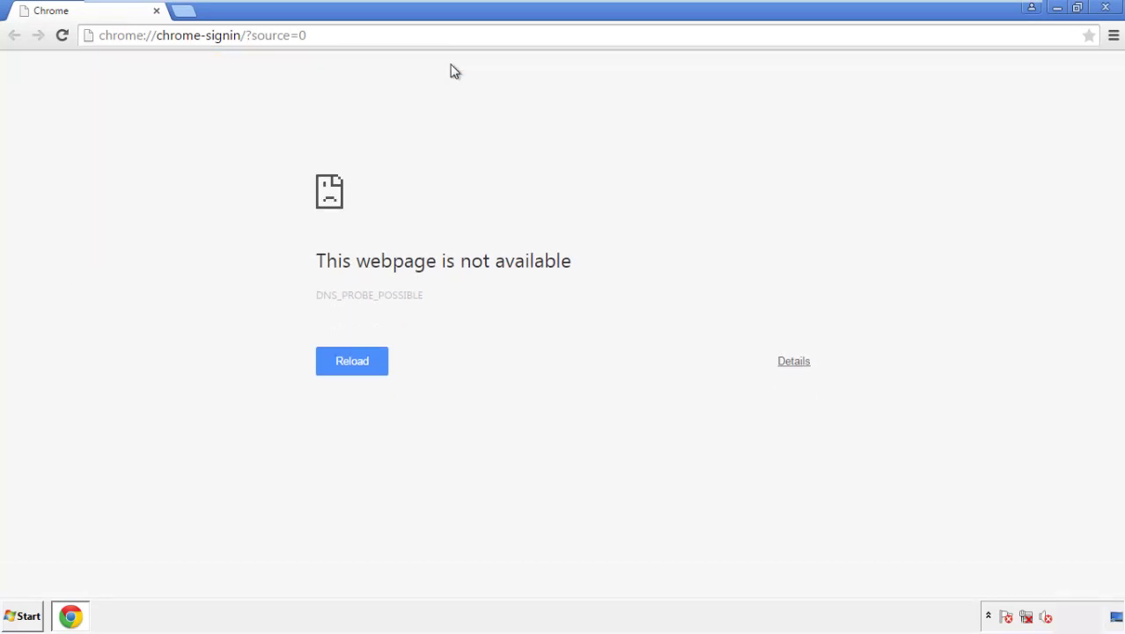
pyautogui.click(1113, 37)
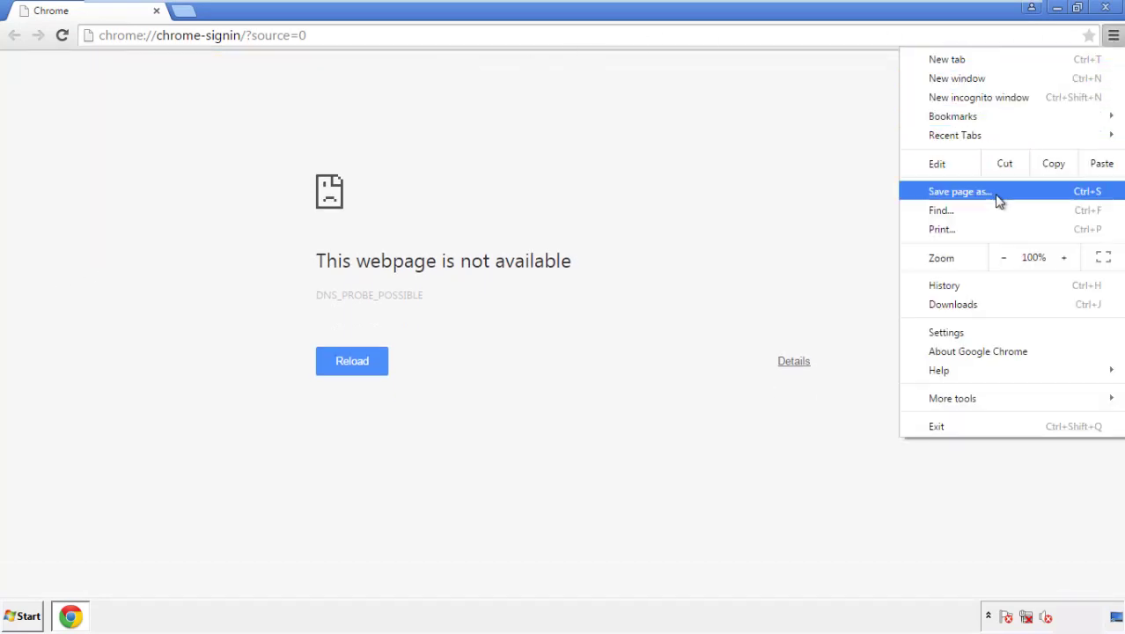
# - Clear Chrome browsing data from the beginning of time, including autofill form data
pyautogui.click(950, 332)
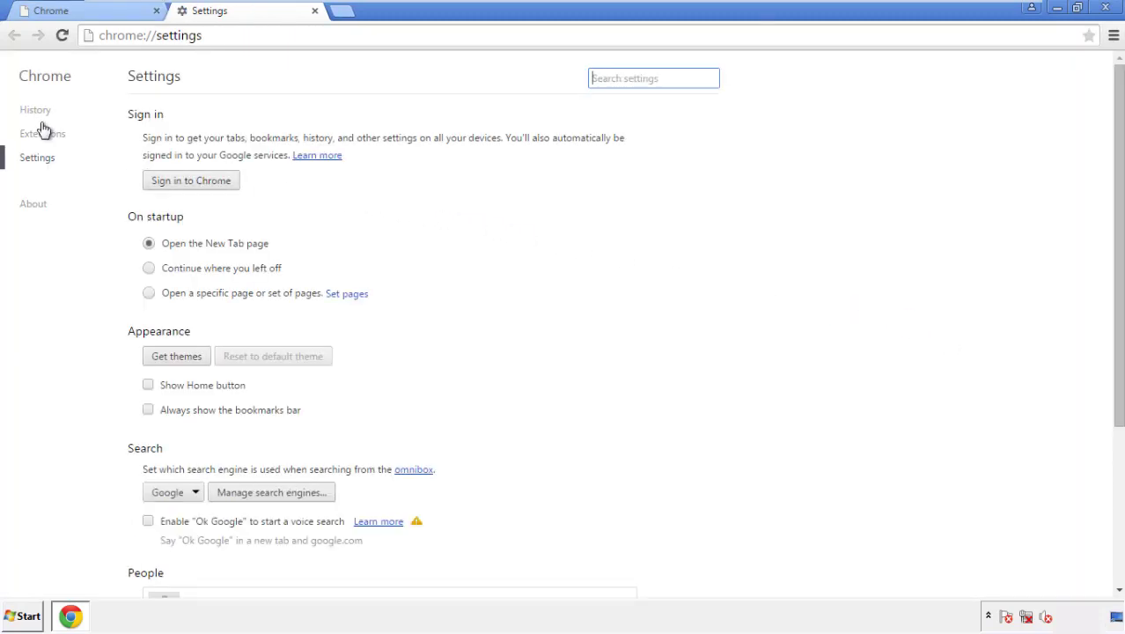
pyautogui.click(40, 111)
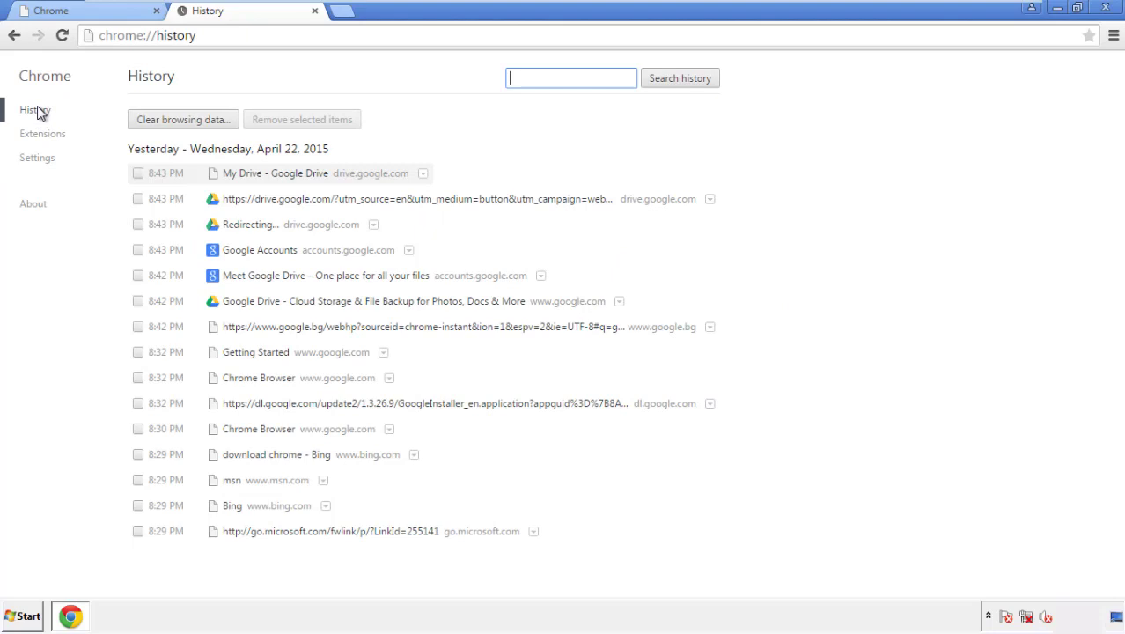
pyautogui.click(169, 122)
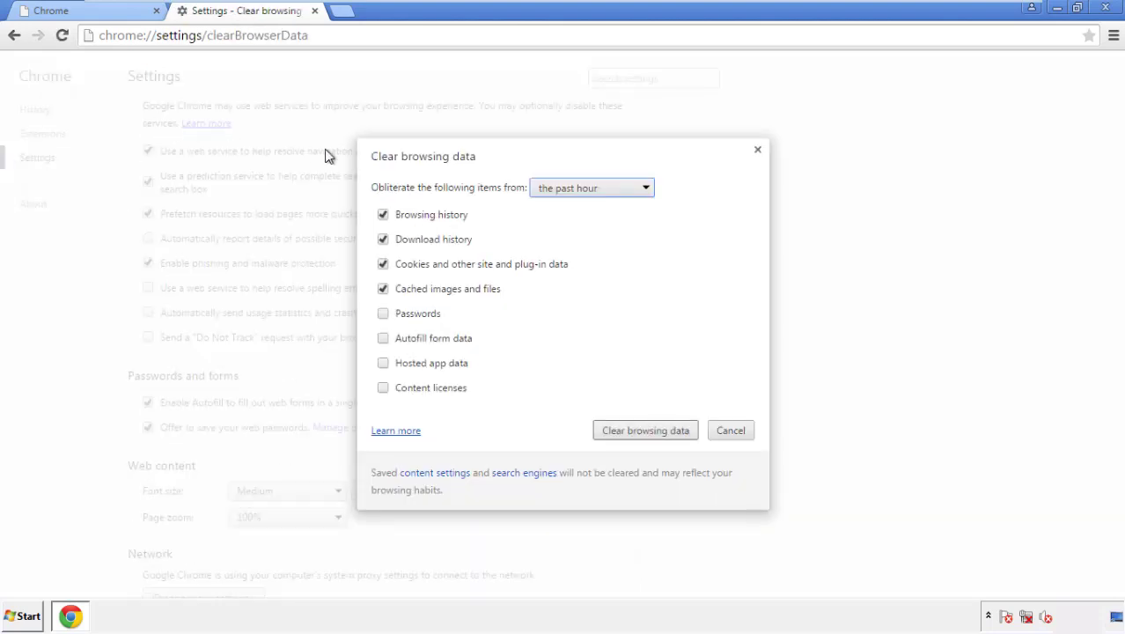
pyautogui.click(565, 189)
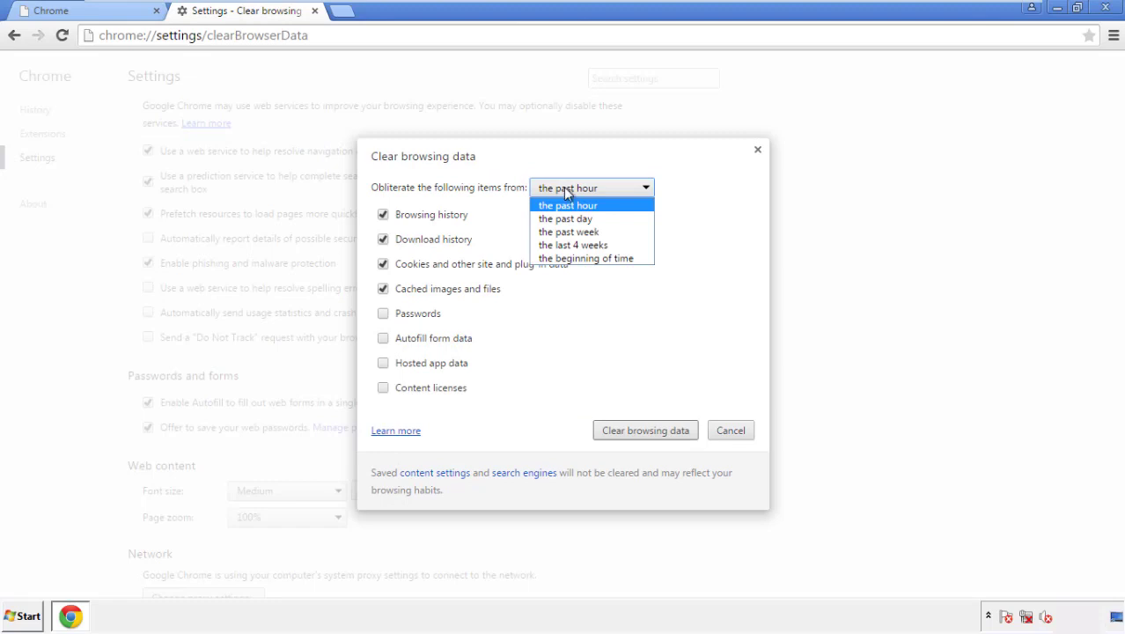
pyautogui.click(564, 259)
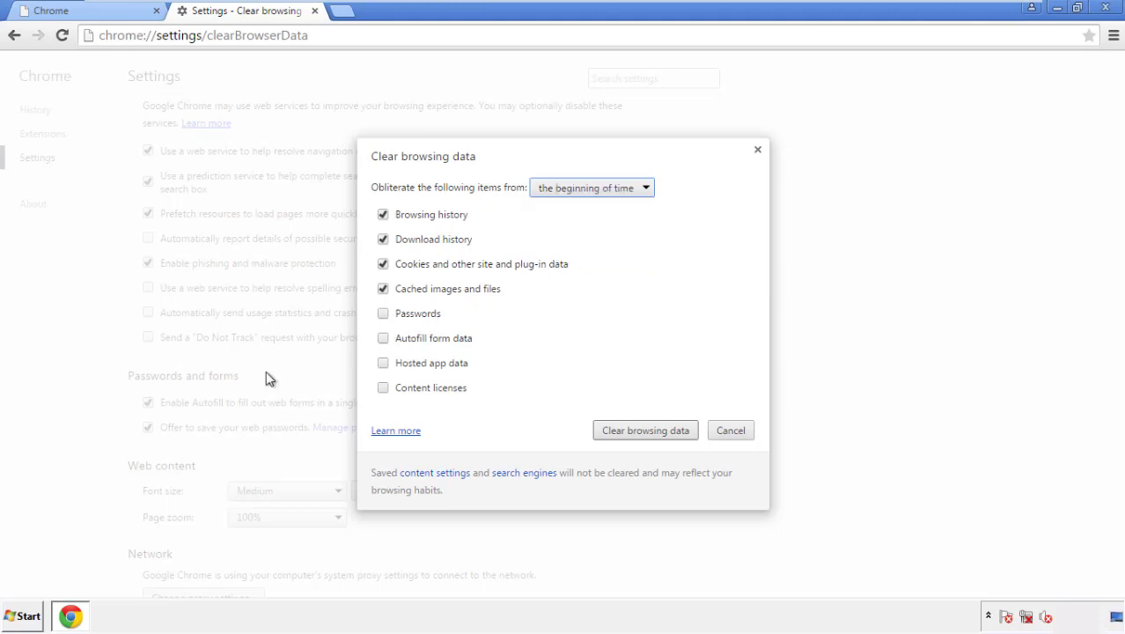
pyautogui.click(386, 341)
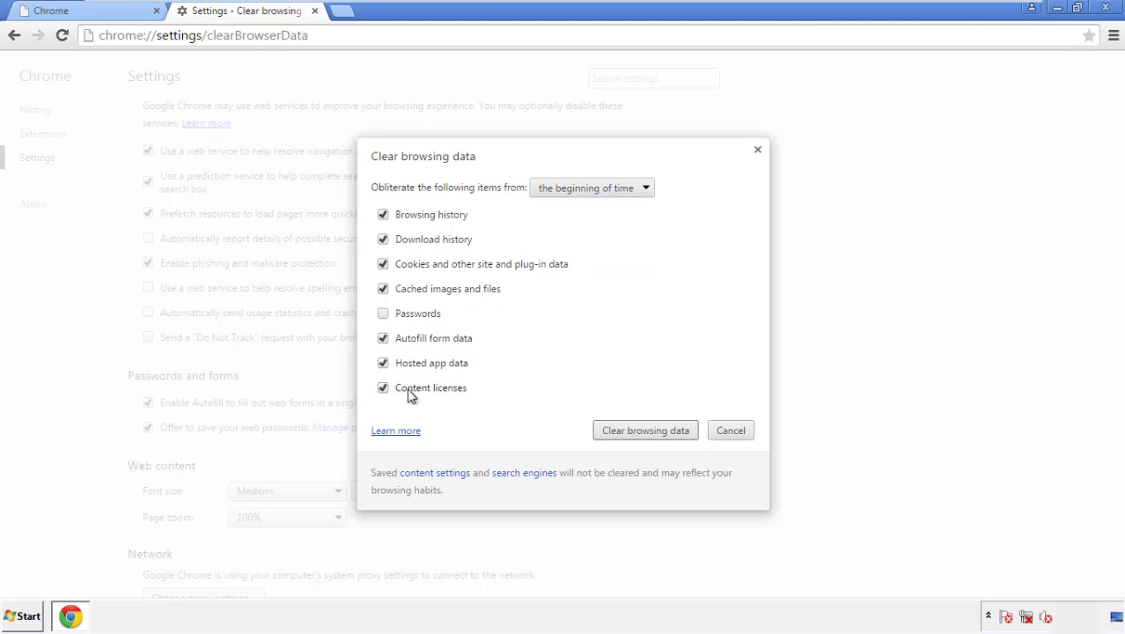
pyautogui.click(628, 430)
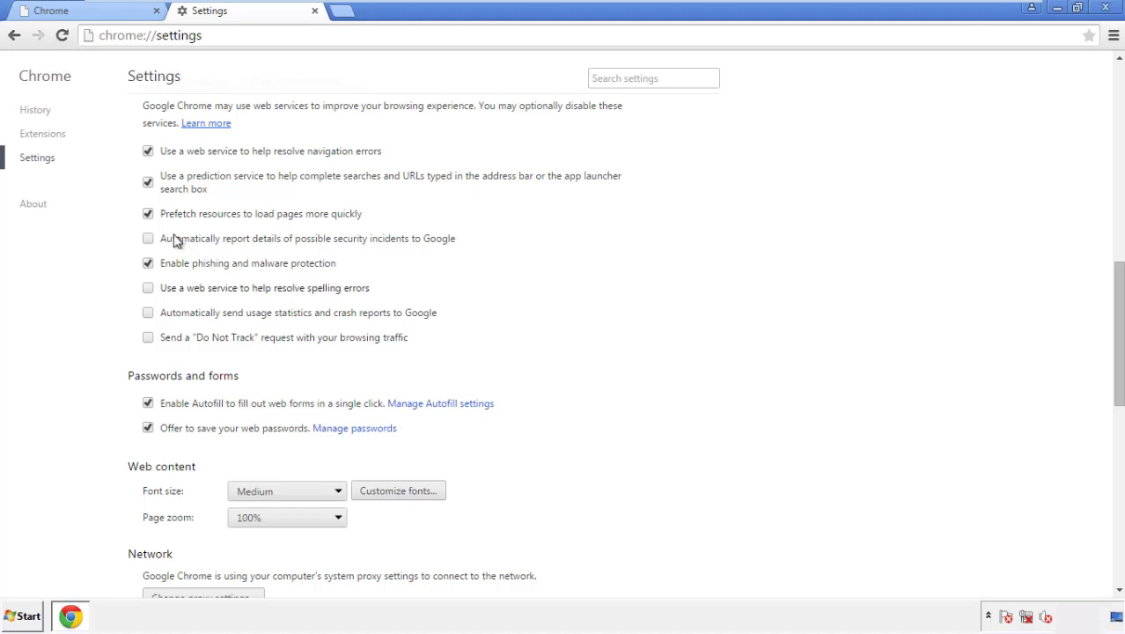
# - Reset Chrome's settings to their original defaults and close the browser
pyautogui.moveTo(1117, 280); pyautogui.dragTo(1114, 471)
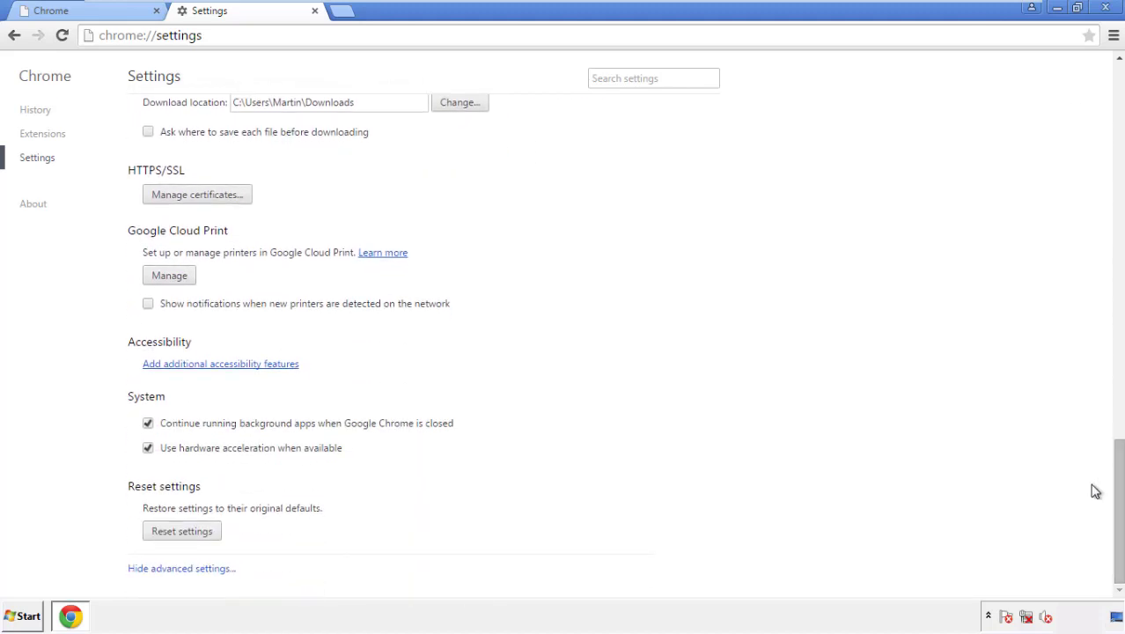
pyautogui.click(212, 538)
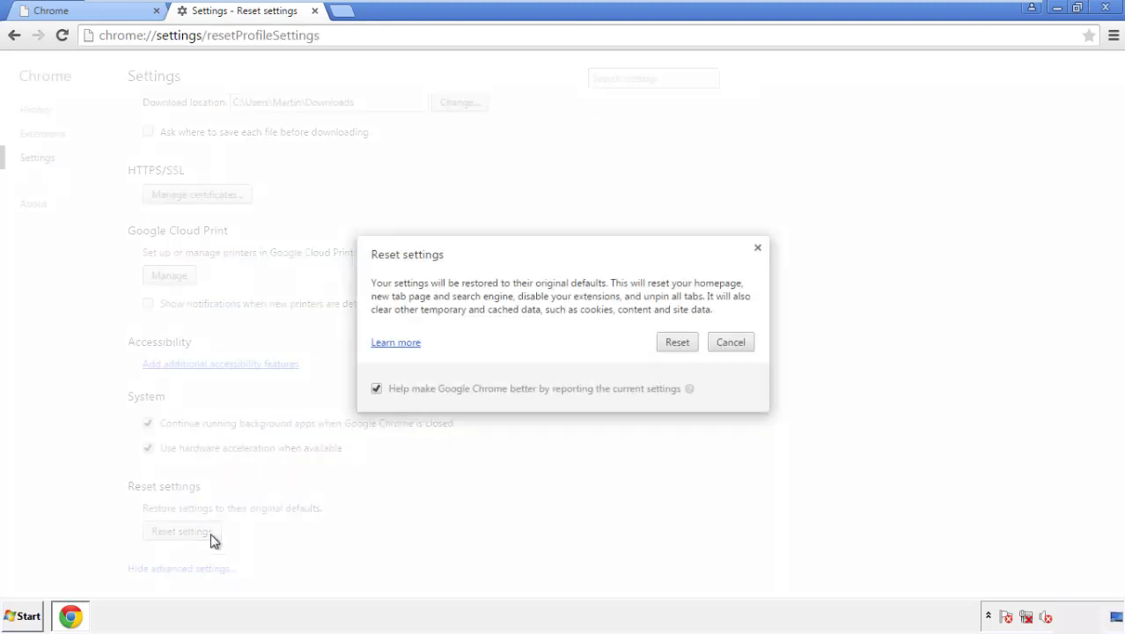
pyautogui.click(677, 343)
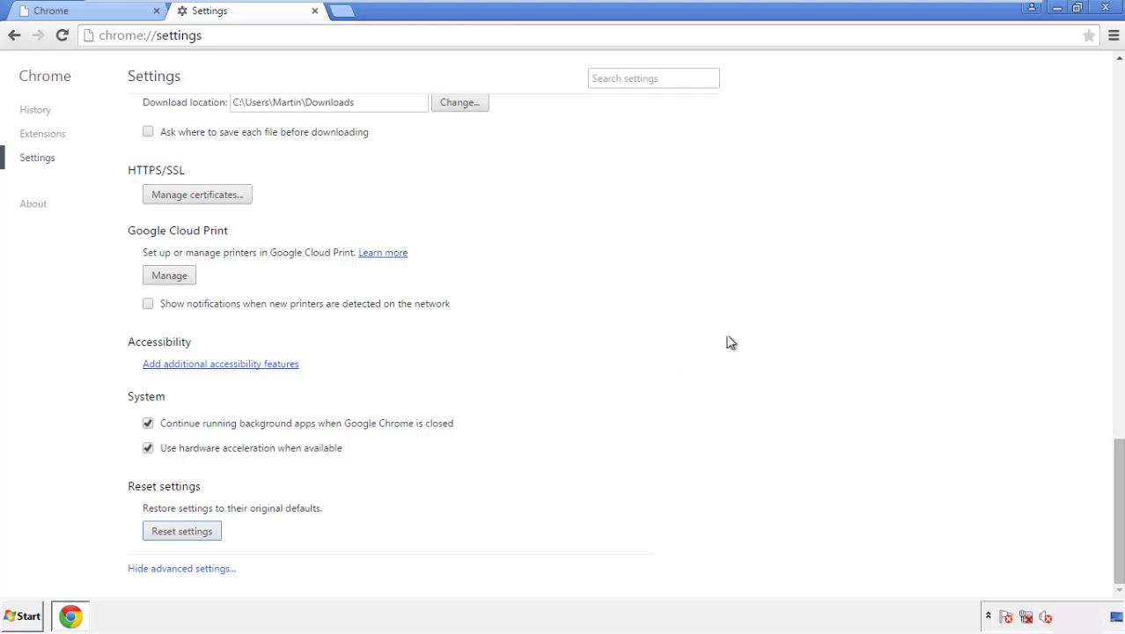
pyautogui.click(1104, 7)
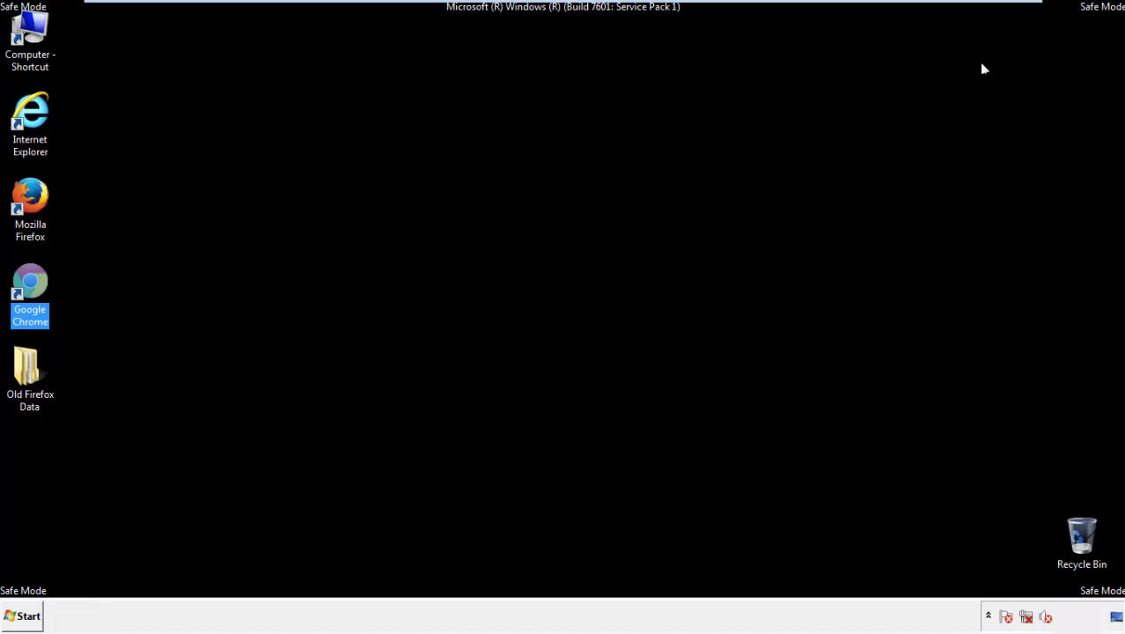
# - Remove the Search Mine extension in Firefox's Add-ons Manager and close Firefox
pyautogui.click(606, 284)
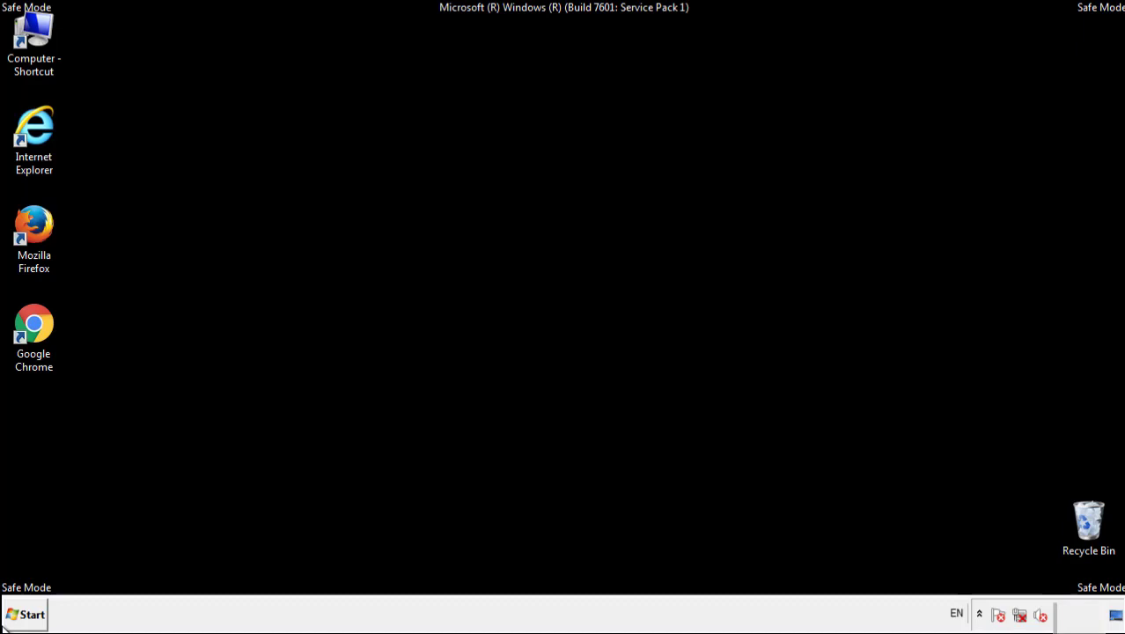
pyautogui.doubleClick(43, 218)
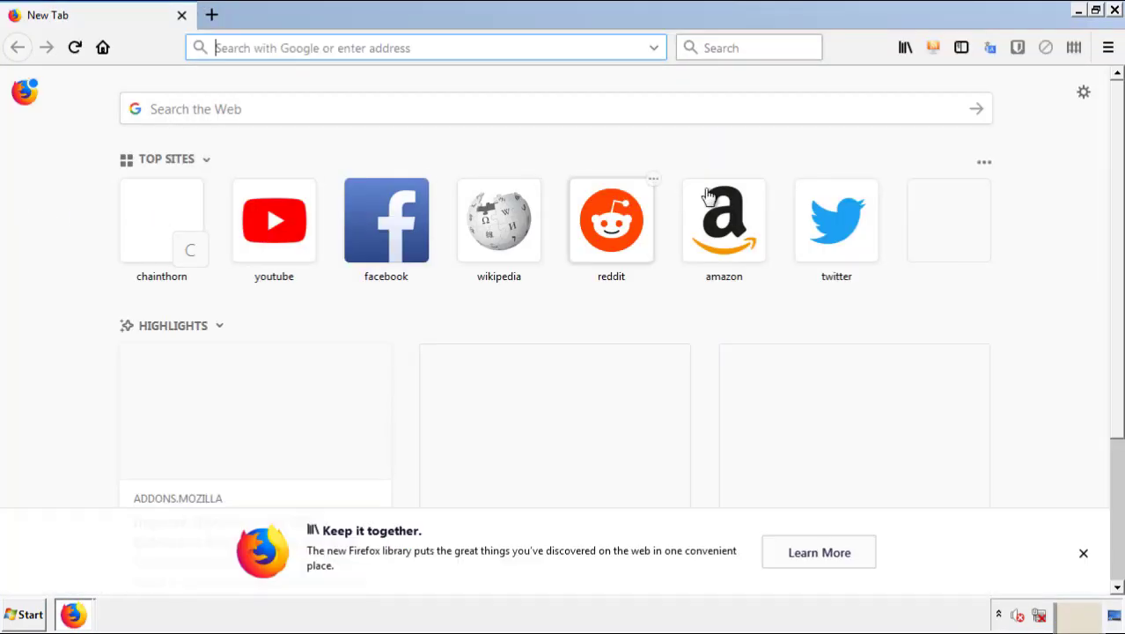
pyautogui.click(1107, 48)
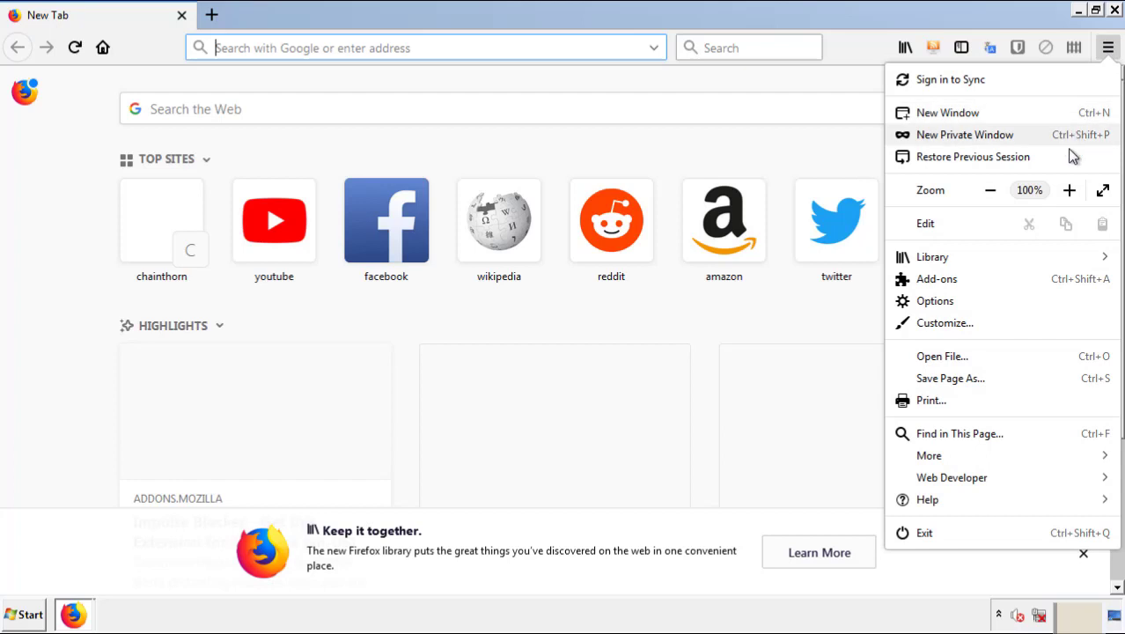
pyautogui.click(1039, 280)
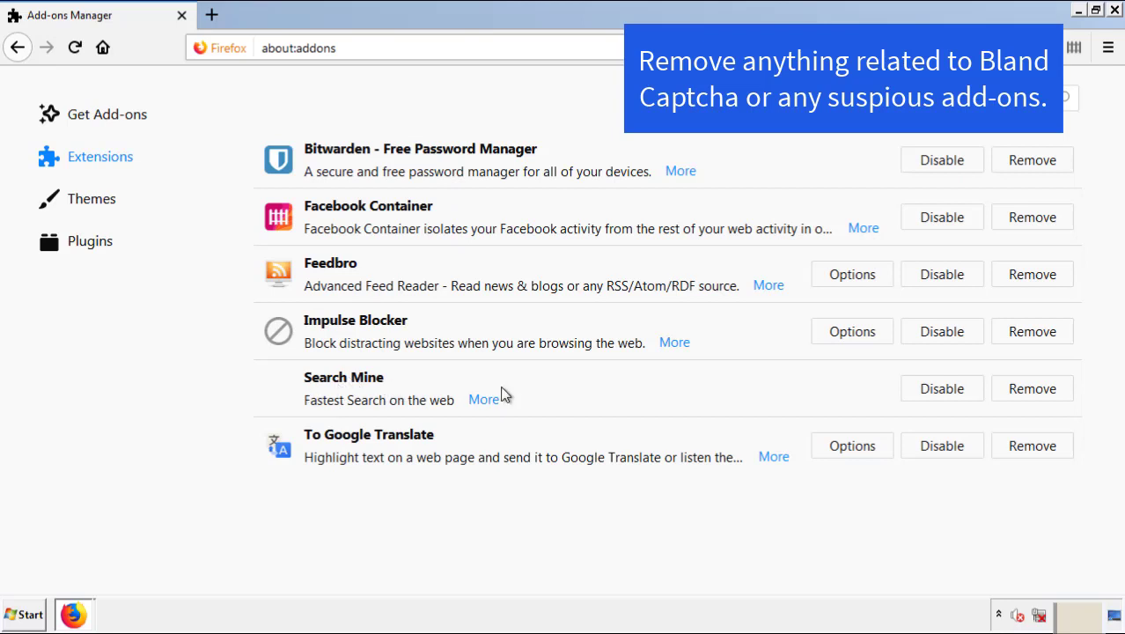
pyautogui.click(1027, 398)
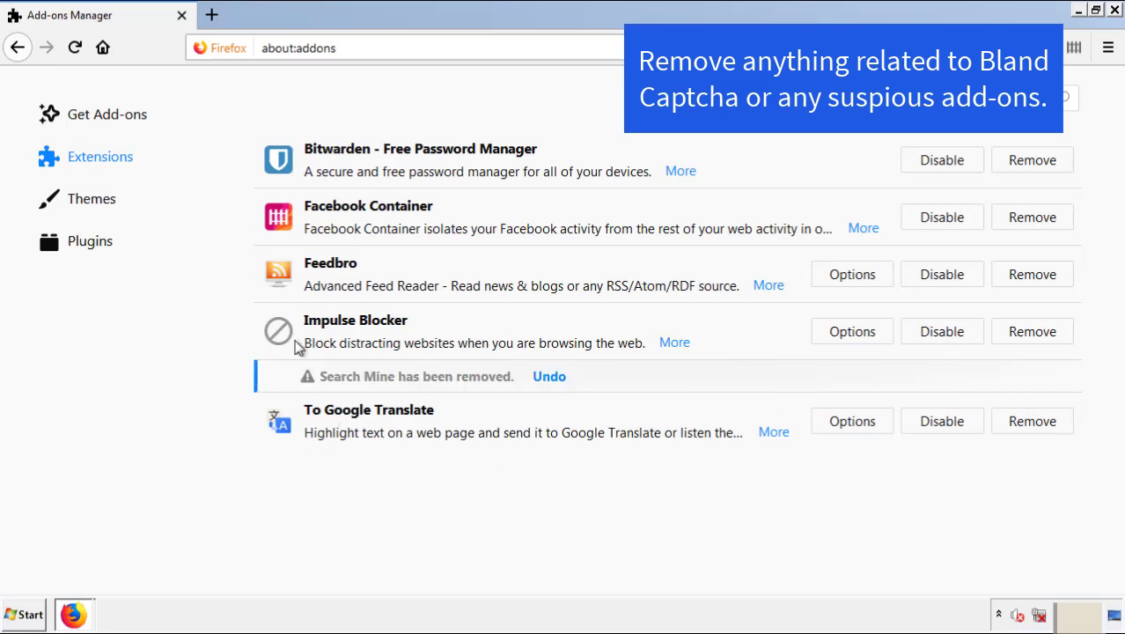
pyautogui.click(1115, 11)
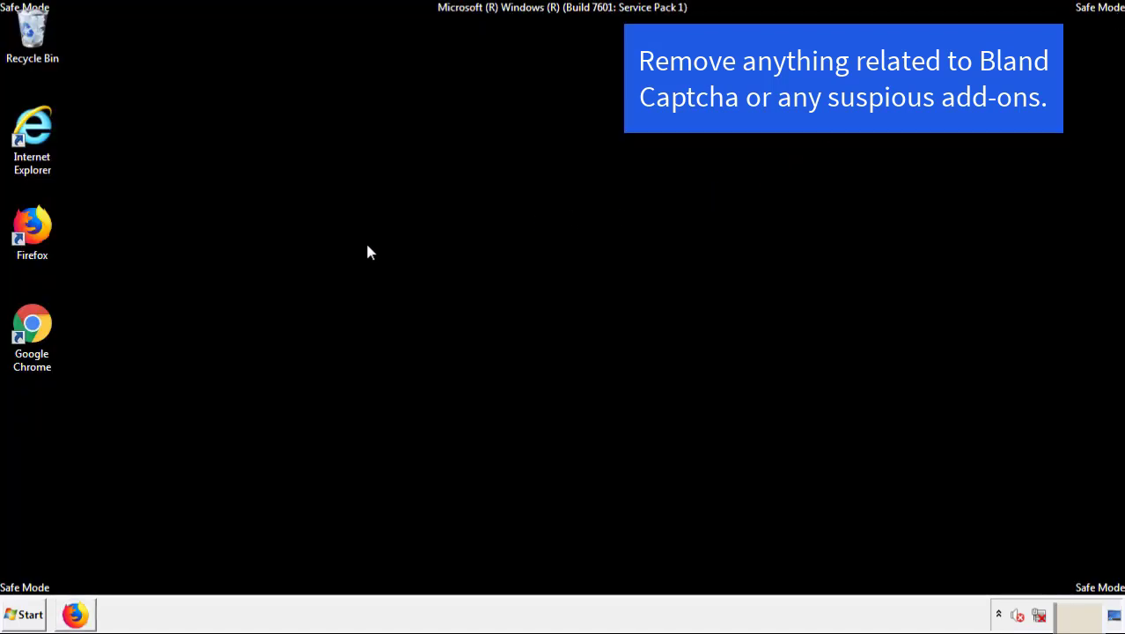
# - Remove the Search Mine extension from Chrome's Extensions page and close Chrome
pyautogui.doubleClick(31, 343)
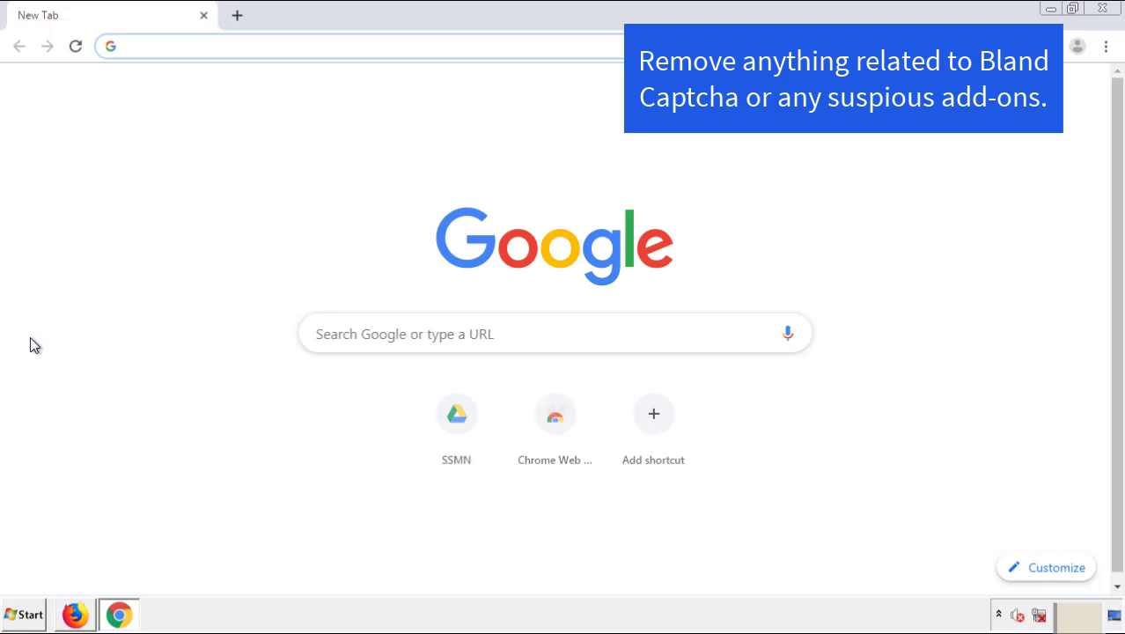
pyautogui.click(1105, 46)
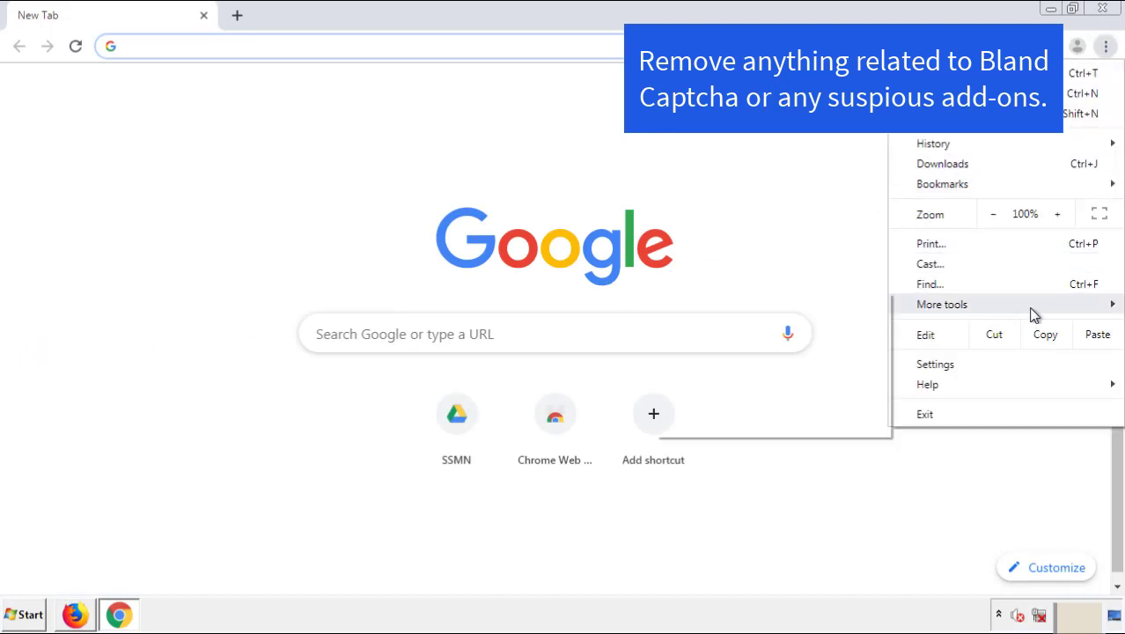
pyautogui.moveTo(1007, 309)
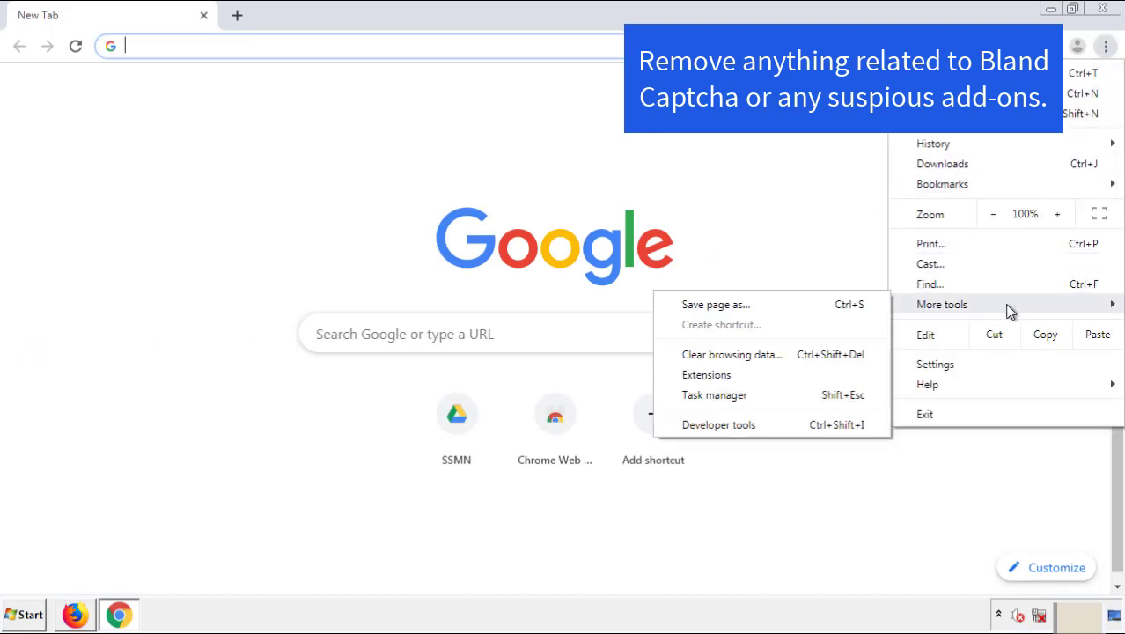
pyautogui.click(715, 374)
pyautogui.scroll(-8, 316, 291)
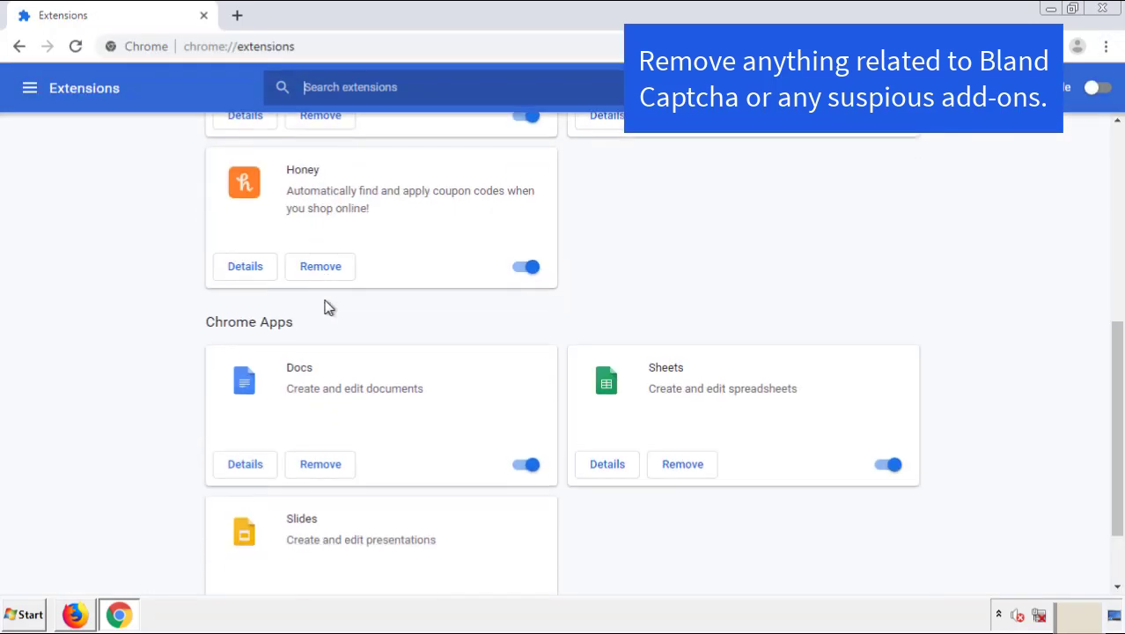
pyautogui.scroll(8, 427, 321)
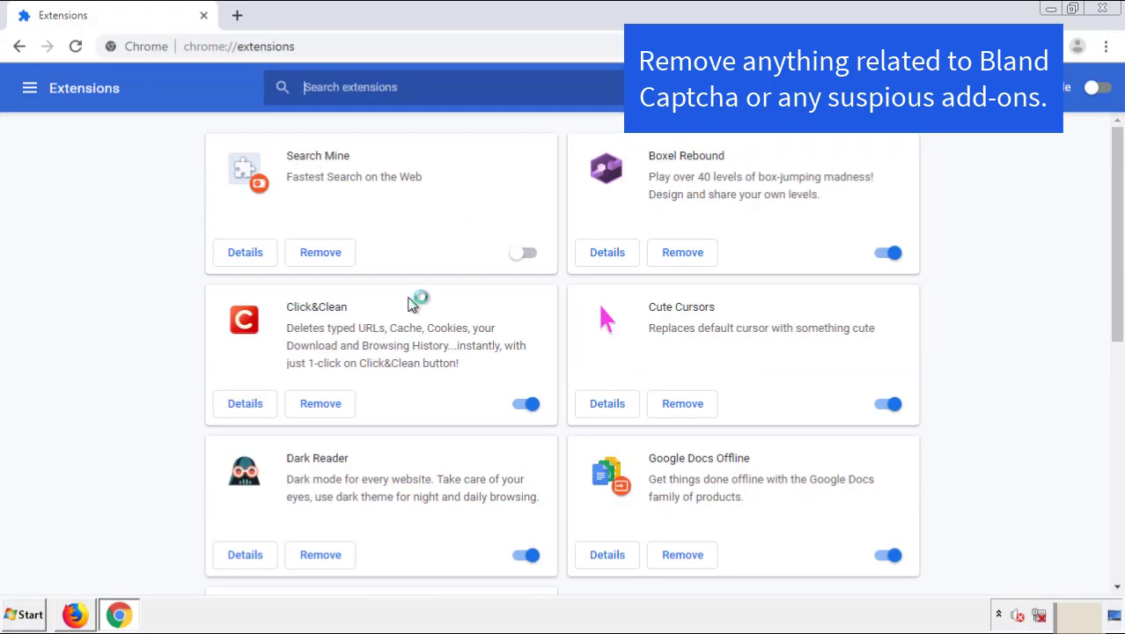
pyautogui.click(319, 255)
pyautogui.click(630, 157)
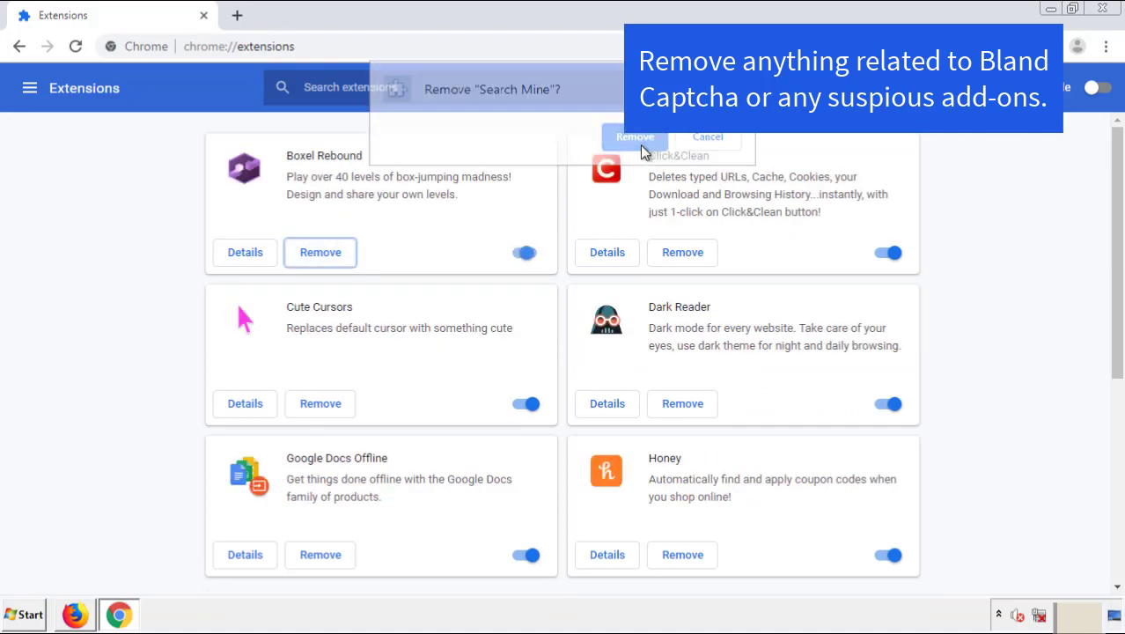
pyautogui.click(1111, 13)
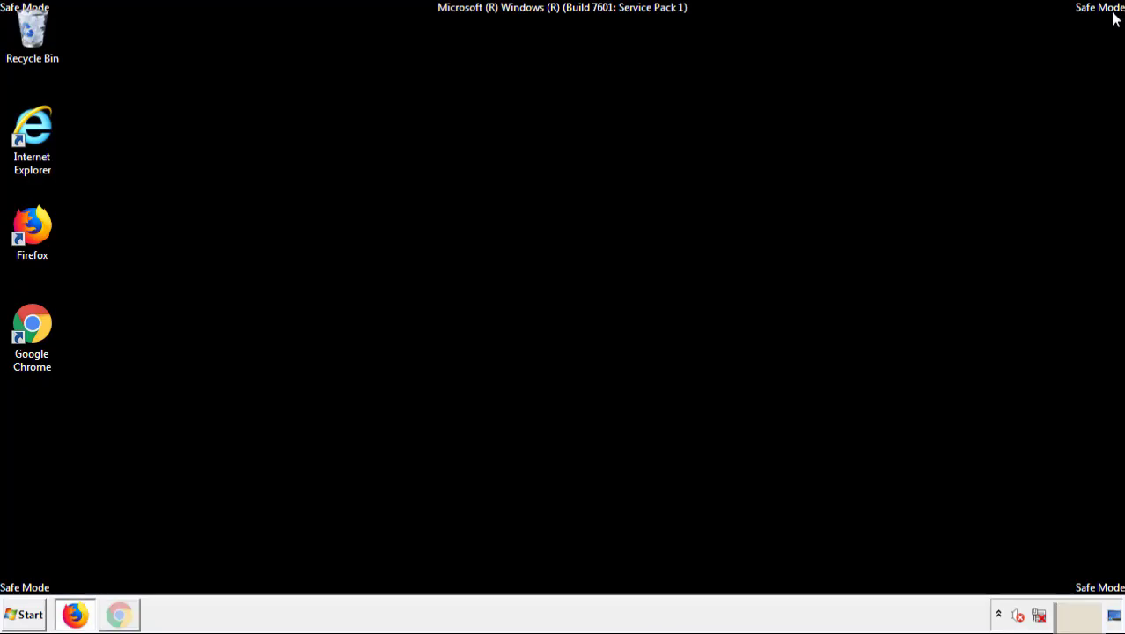
# - Restart the PC to leave Safe Mode
pyautogui.click(31, 616)
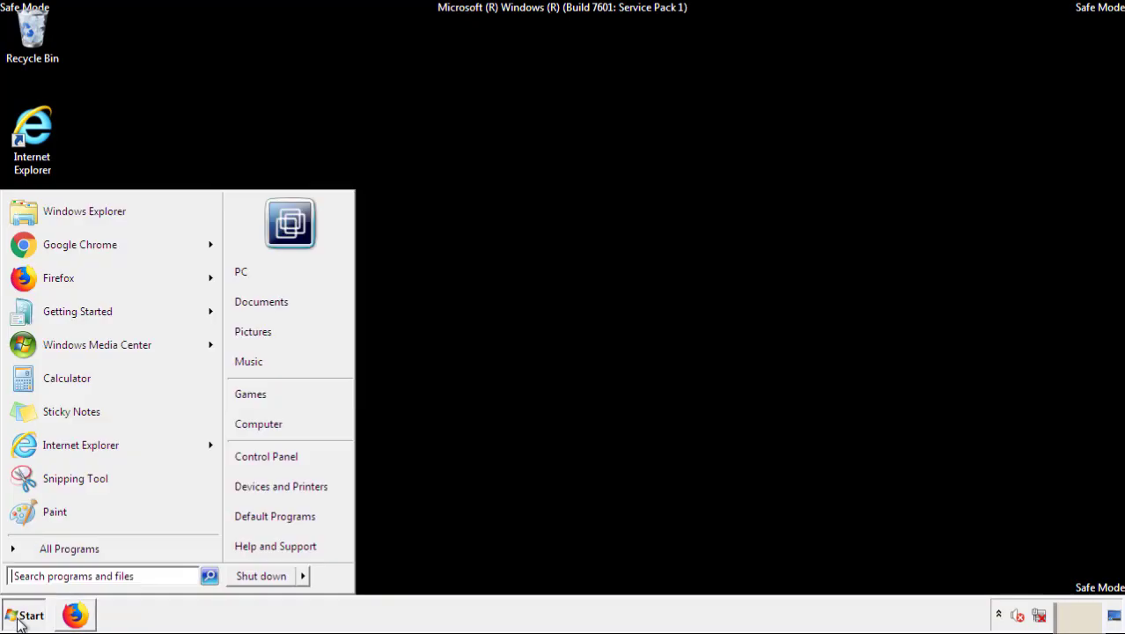
pyautogui.click(304, 577)
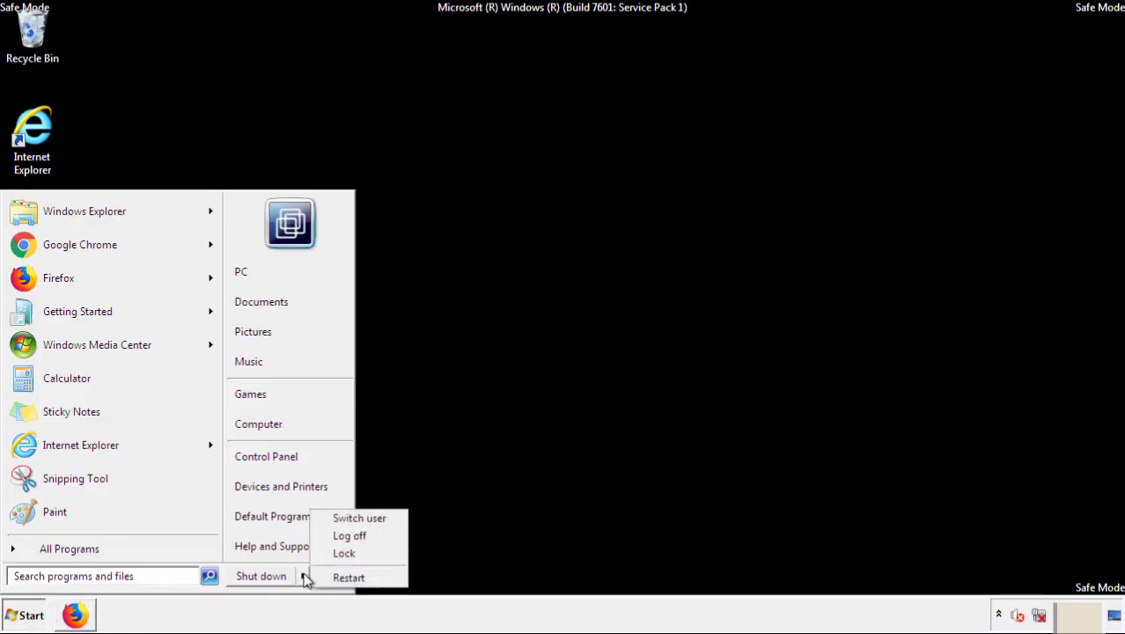
pyautogui.click(349, 577)
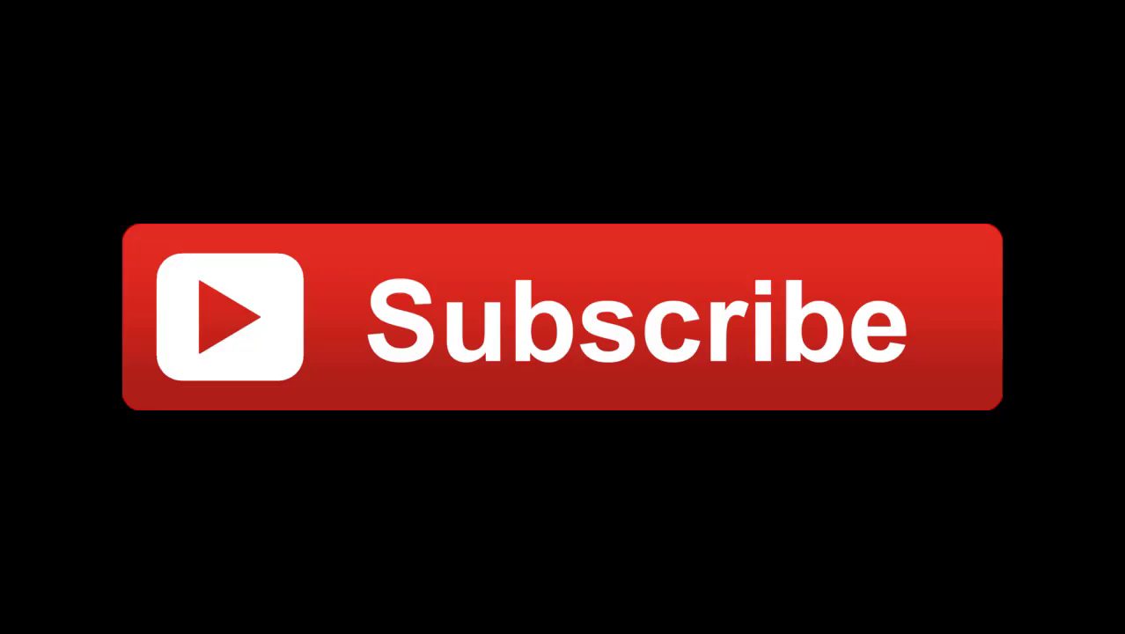